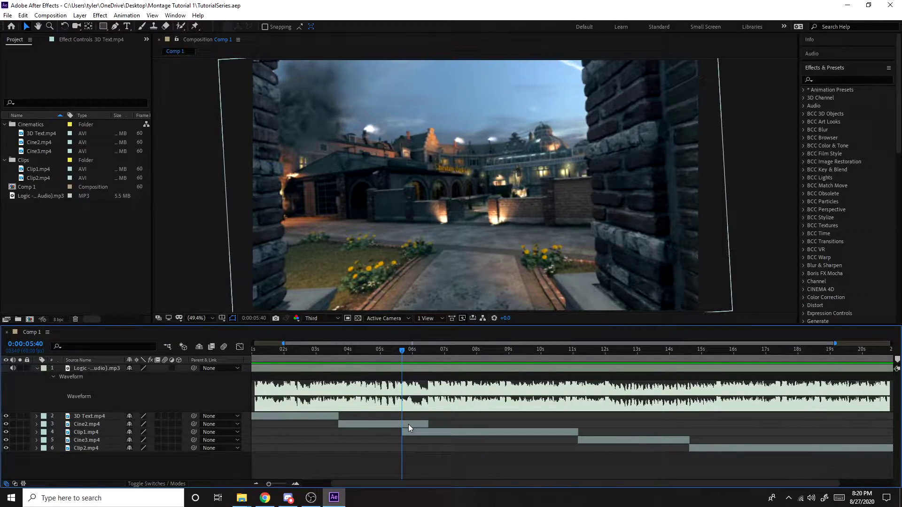
Set Clip1.mp4's scale to 0% at its start, 0:00:05:40, and enable keyframing for the scale there.
click(409, 425)
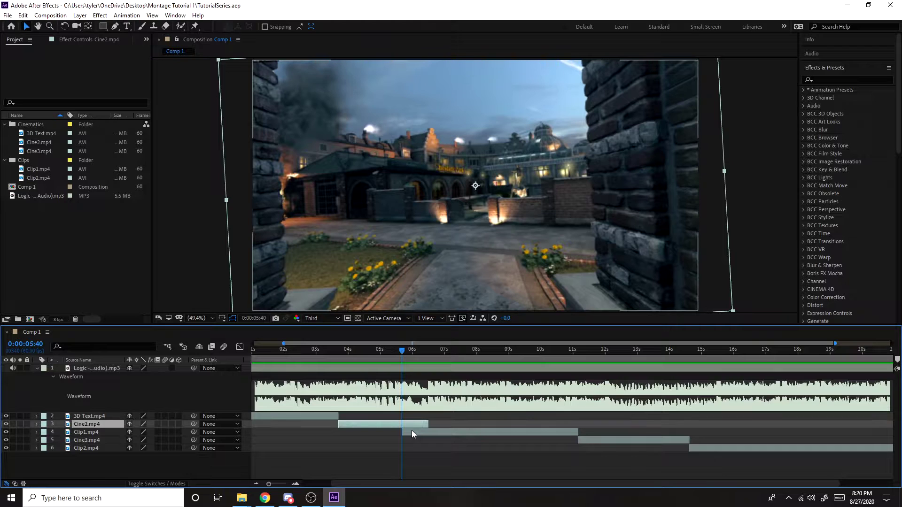
click(412, 433)
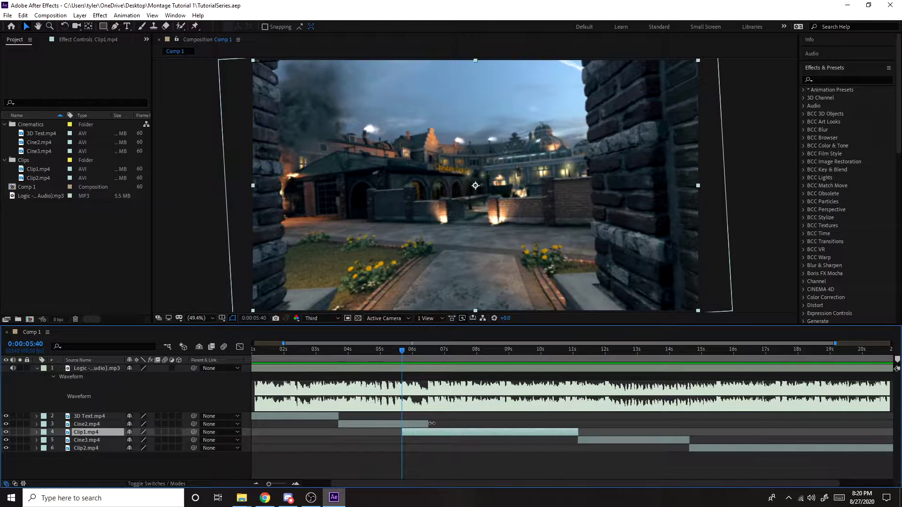
click(415, 351)
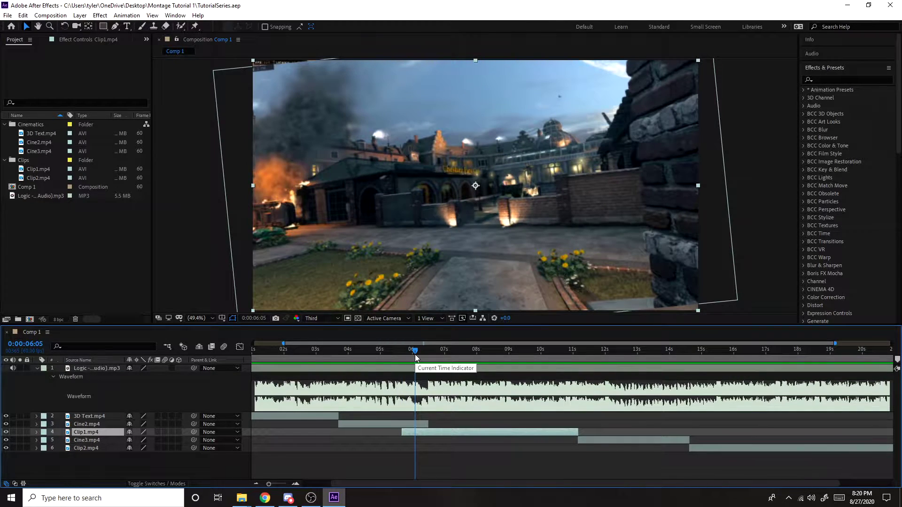
key(s)
key(i)
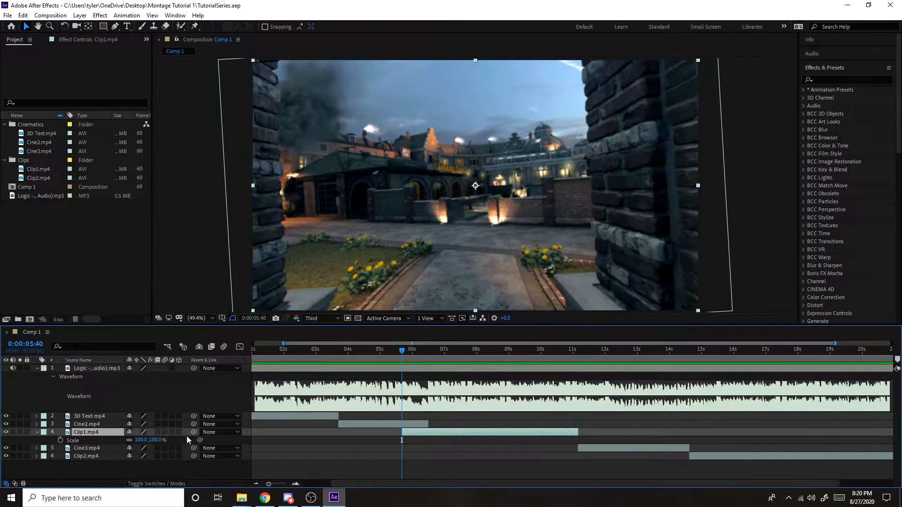
click(140, 441)
text(0)
key(Tab)
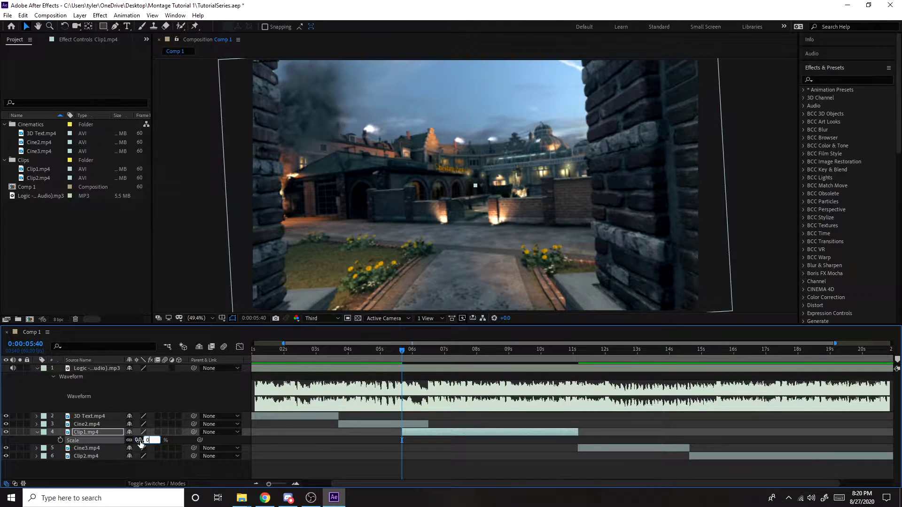
click(282, 463)
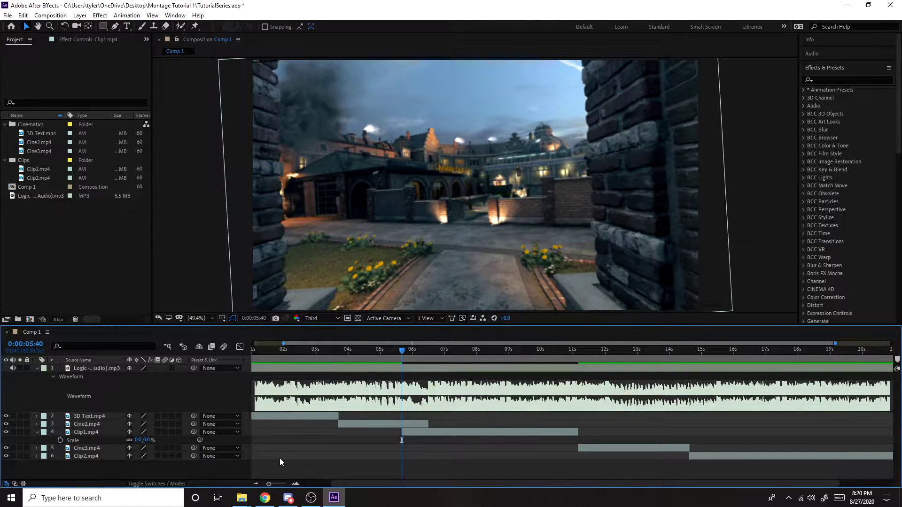
click(61, 441)
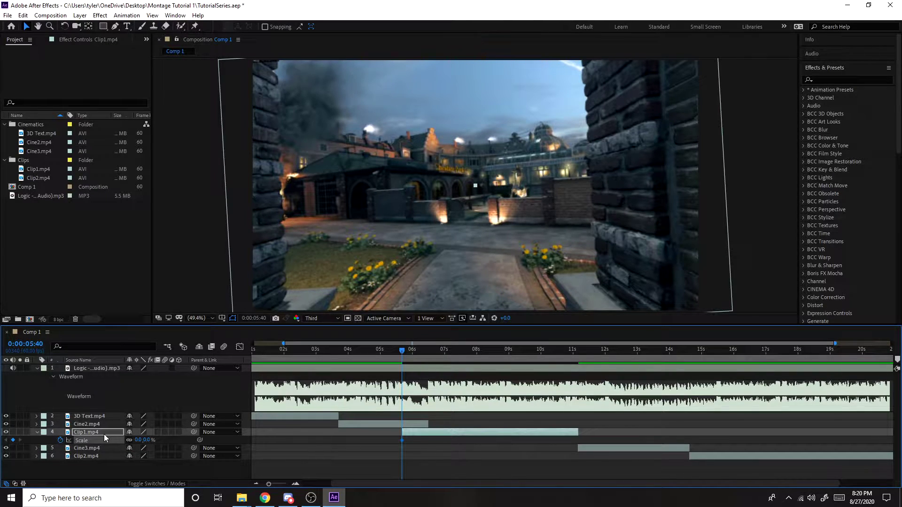
Move the Clip1.mp4 layer above the Cine2.mp4 layer in the Comp 1 timeline.
drag(98, 434, 97, 425)
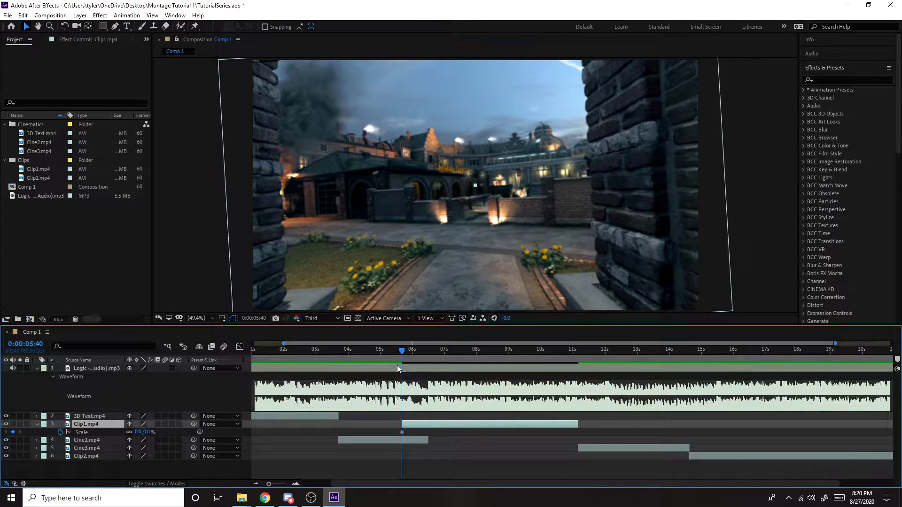
alt+scroll(481, 383, up, 3)
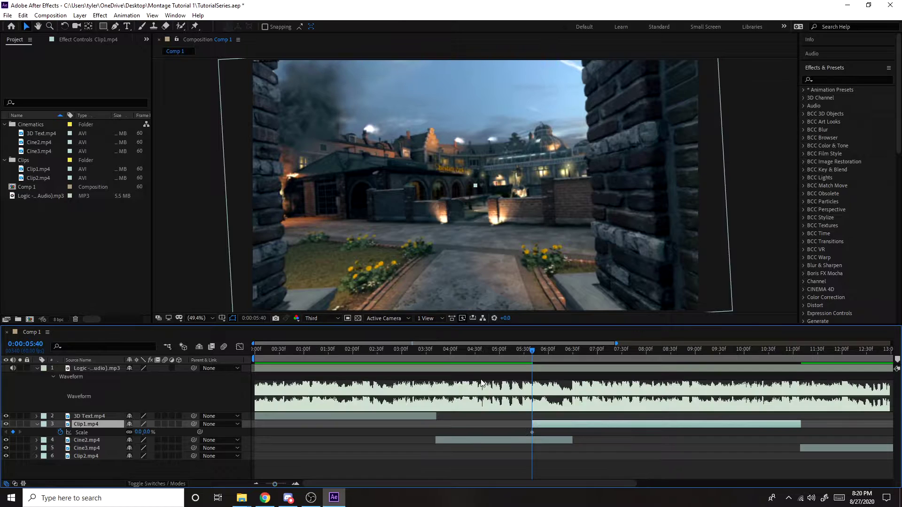
click(586, 457)
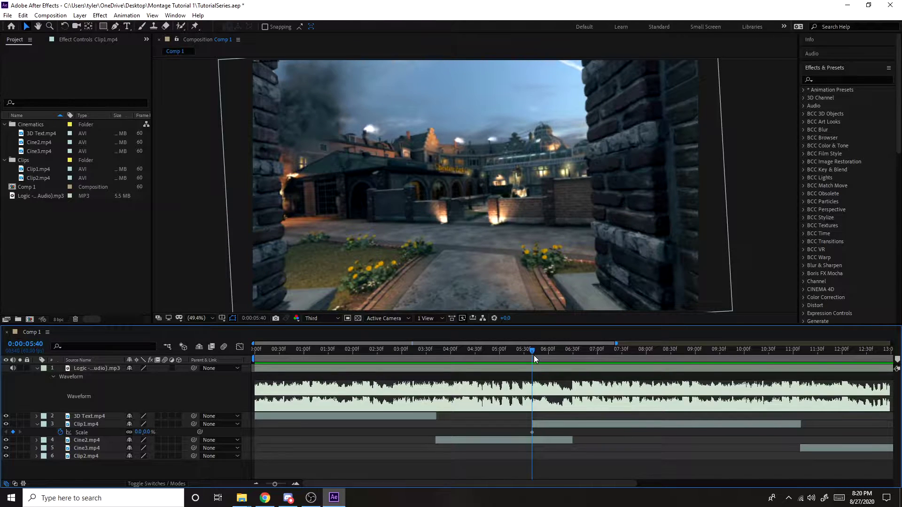
Play the music from Clip1.mp4's start to find the beat and keyframe the clip's scale at 20% at 0:00:05:51.
key(space)
key(space)
click(535, 361)
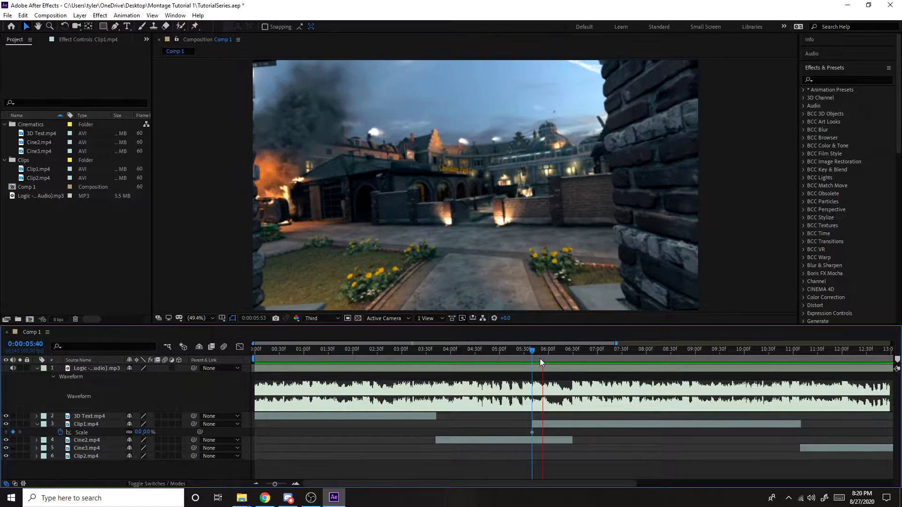
drag(535, 361, 541, 360)
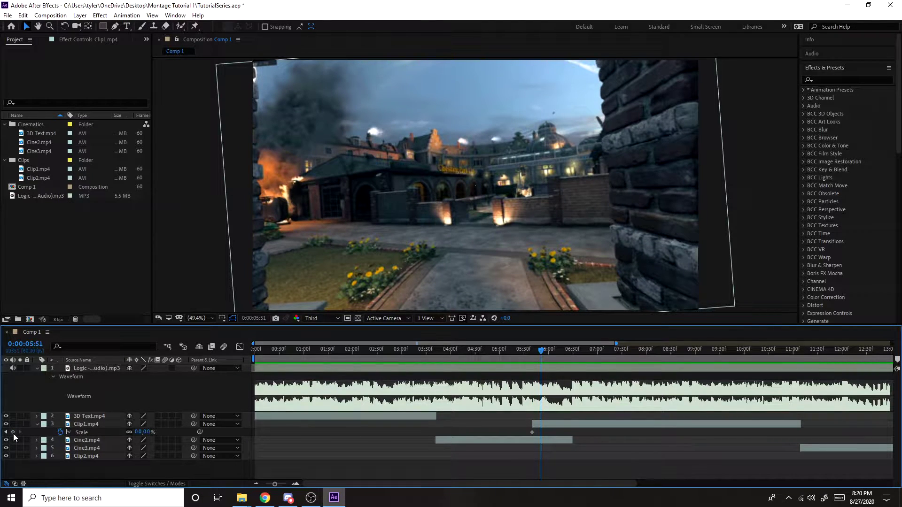
click(146, 432)
click(139, 430)
text(20)
key(Tab)
key(Return)
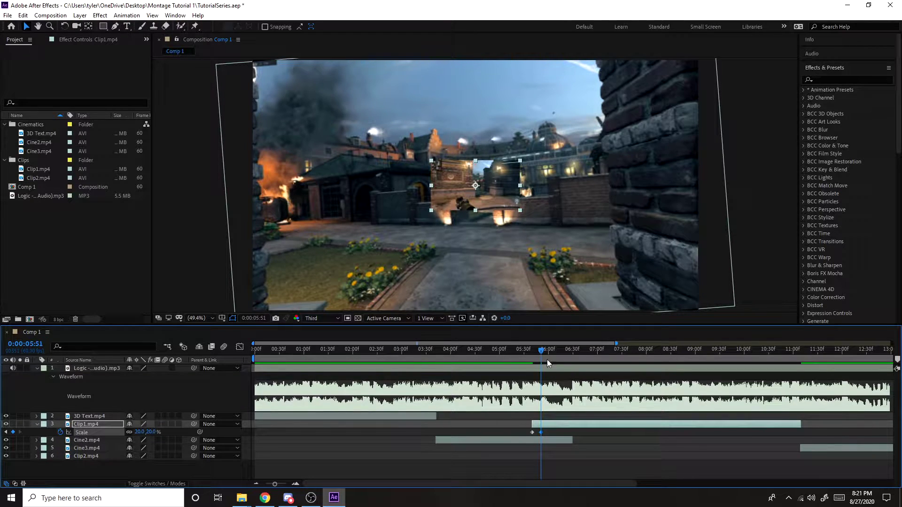
Preview on to the following beat and keyframe Clip1.mp4's scale at 40% at 0:00:05:59.
mouse_move(541, 351)
mouse_down()
mouse_move(532, 356)
mouse_move(545, 365)
mouse_up()
key(space)
key(space)
key(space)
key(space)
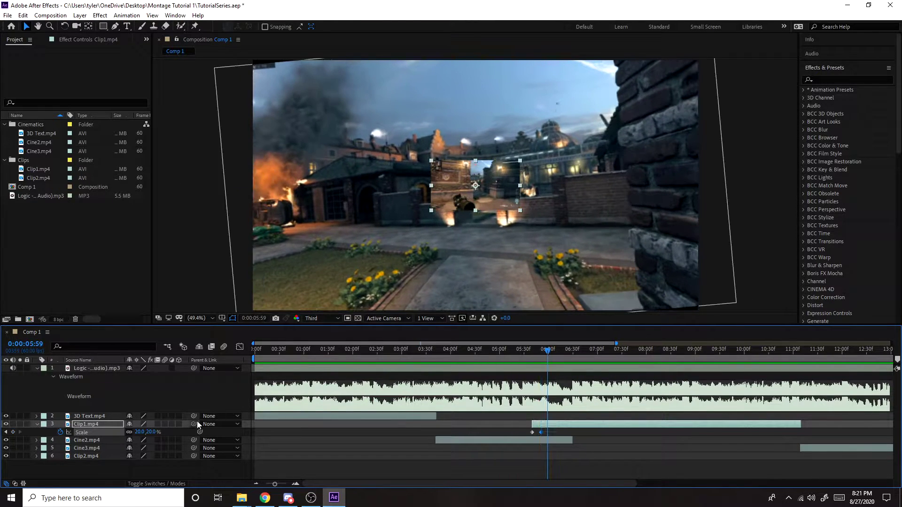
click(139, 431)
text(40)
key(Return)
Play back the scale animation and keyframe Clip1.mp4's scale at 60% at 0:00:06:11.
key(space)
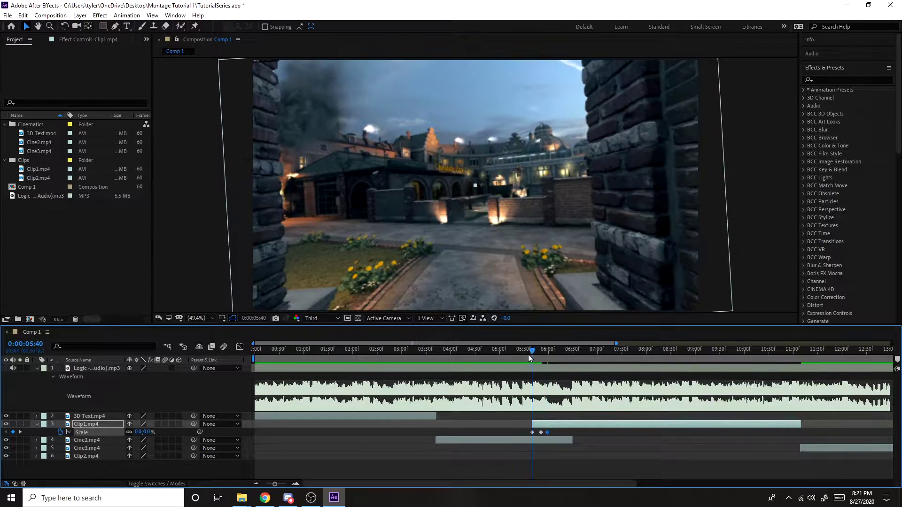
key(space)
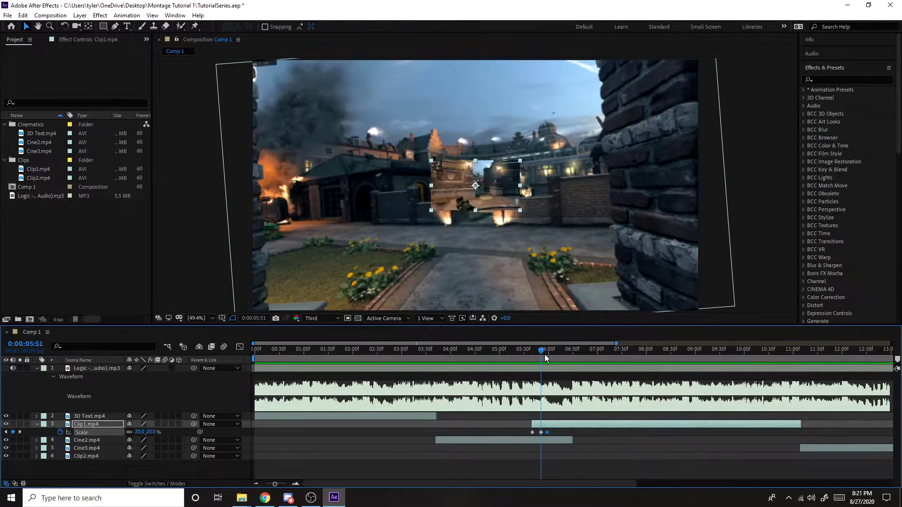
key(space)
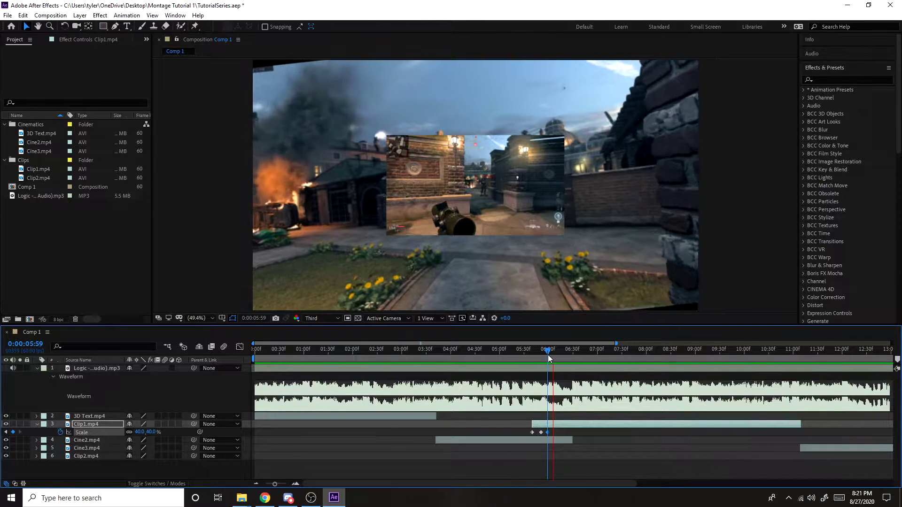
key(space)
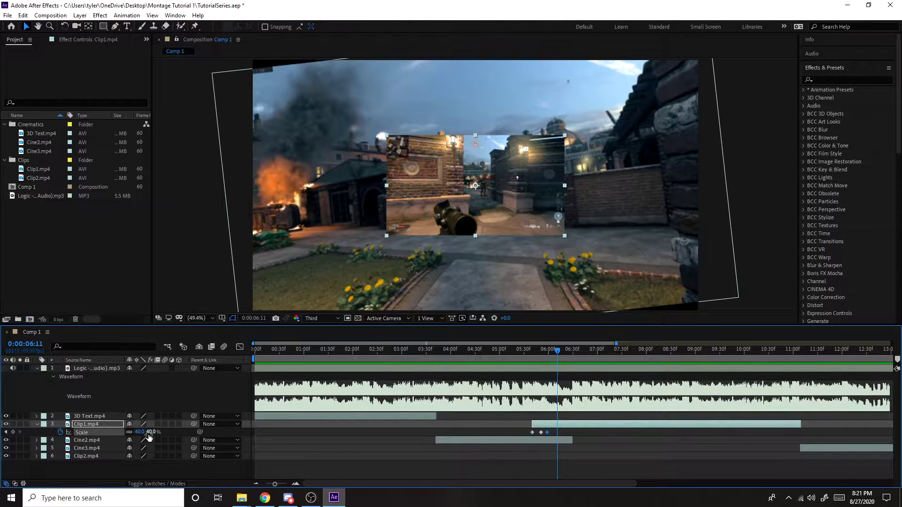
click(138, 432)
text(60)
key(Return)
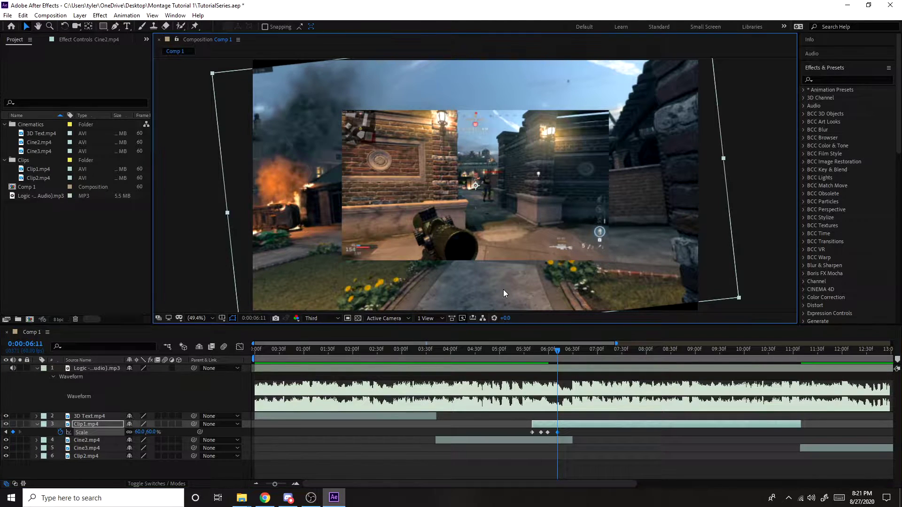
Locate the beat before the end of Cine2.mp4 and keyframe Clip1.mp4's scale at 80% at 0:00:06:17.
click(541, 440)
click(563, 362)
drag(563, 363, 571, 364)
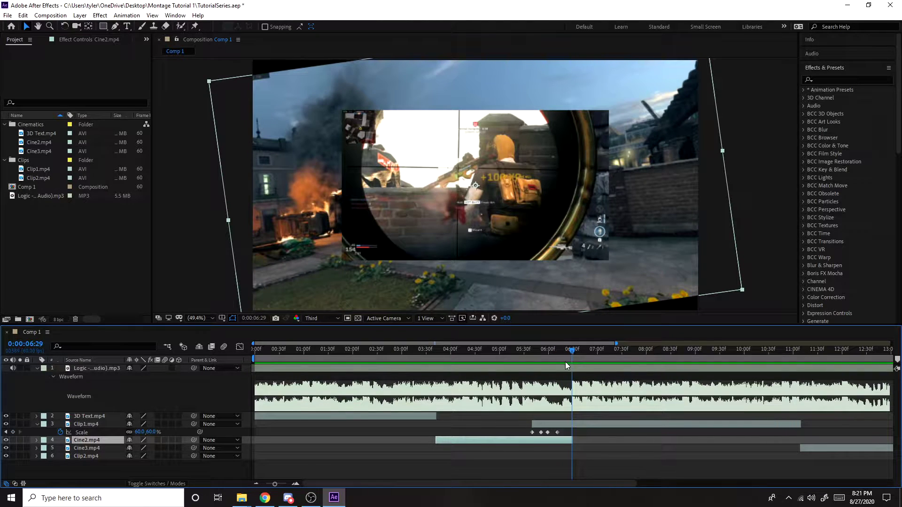
shift+click(563, 352)
mouse_move(563, 354)
mouse_down()
mouse_move(532, 360)
mouse_move(562, 355)
mouse_up()
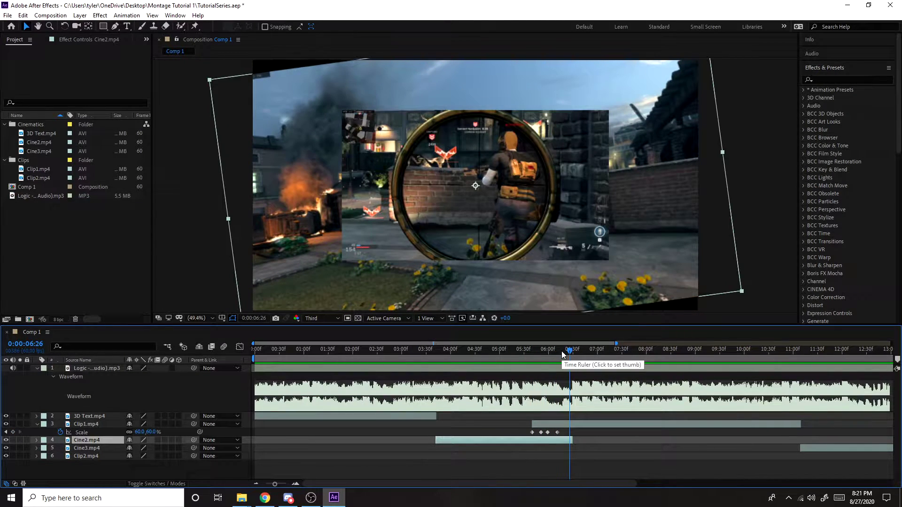
key(j)
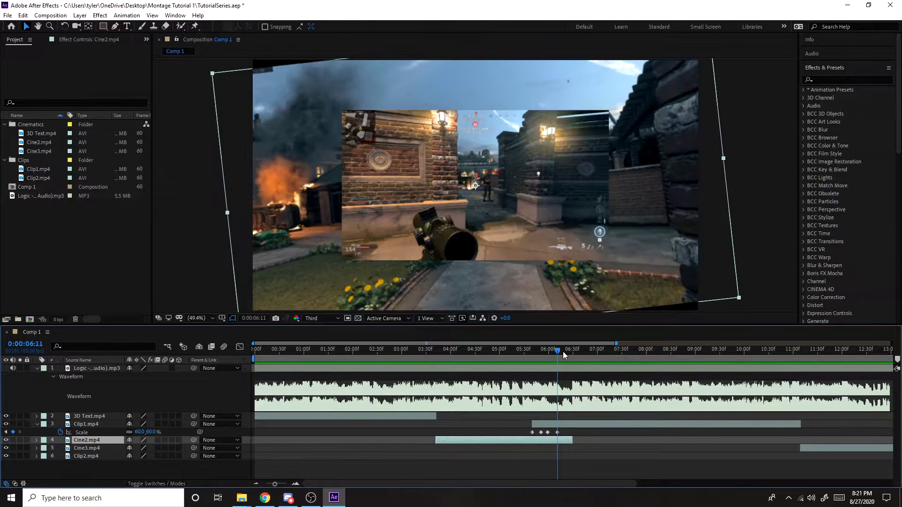
drag(563, 351, 562, 352)
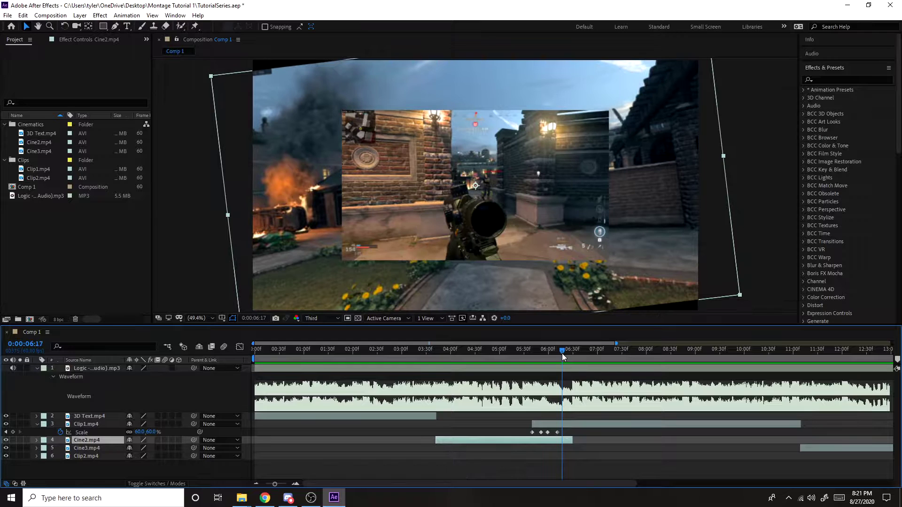
click(138, 432)
text(80)
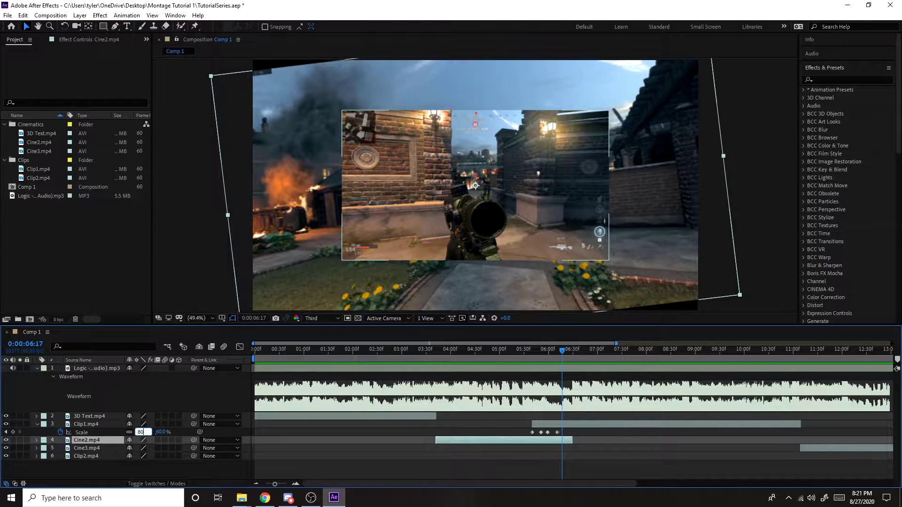
key(Tab)
text(80)
key(Return)
Keyframe Clip1.mp4's scale at 100% at the end of Cine2.mp4, 0:00:06:29.
drag(565, 356, 574, 357)
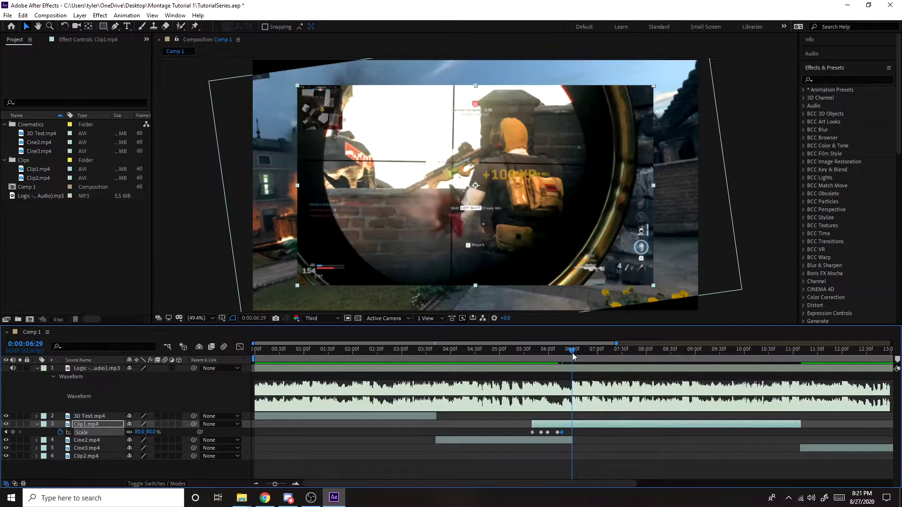
click(139, 432)
text(100)
key(Return)
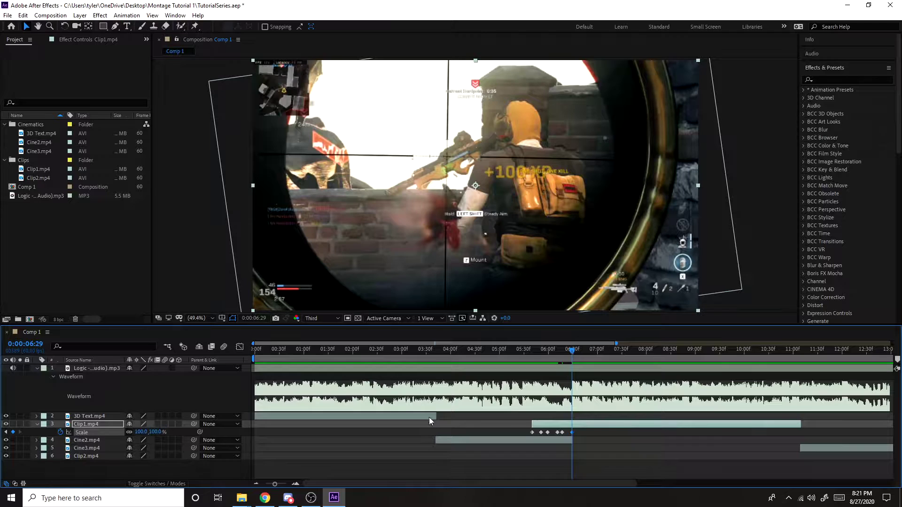
click(594, 446)
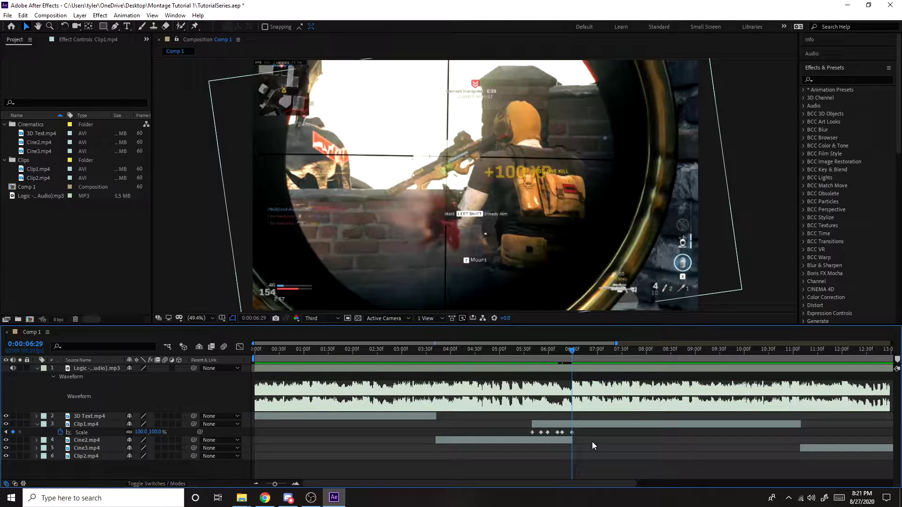
Add a first rotation keyframe to Clip1.mp4 at 0:00:05:40 and show all of the layer's keyframed properties.
drag(563, 359, 533, 361)
click(552, 425)
key(r)
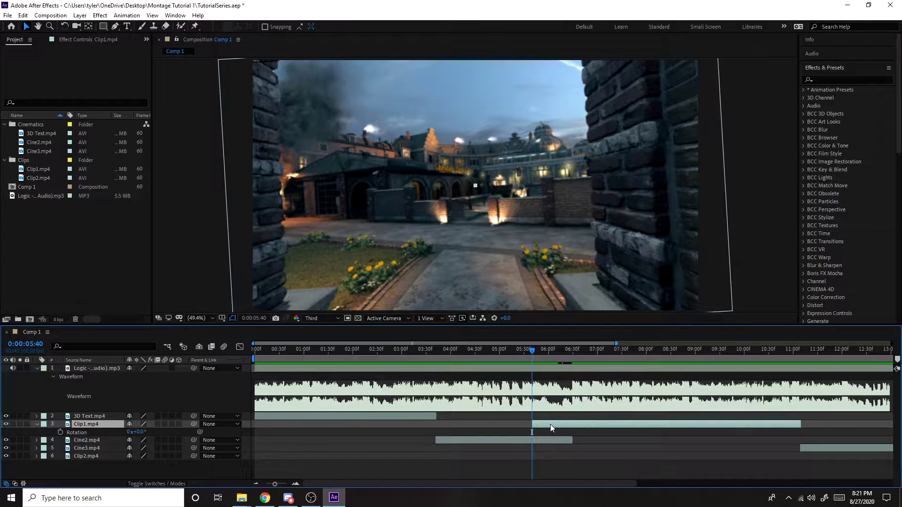
click(60, 433)
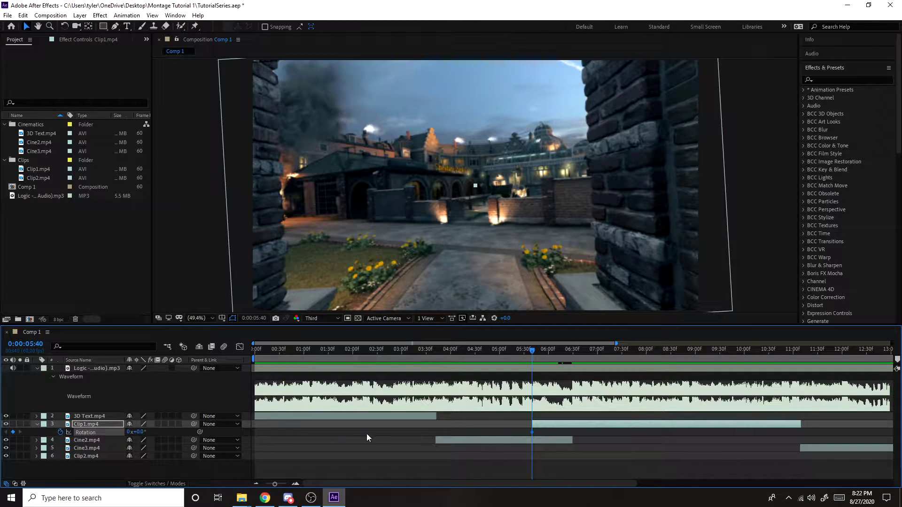
key(u)
click(531, 445)
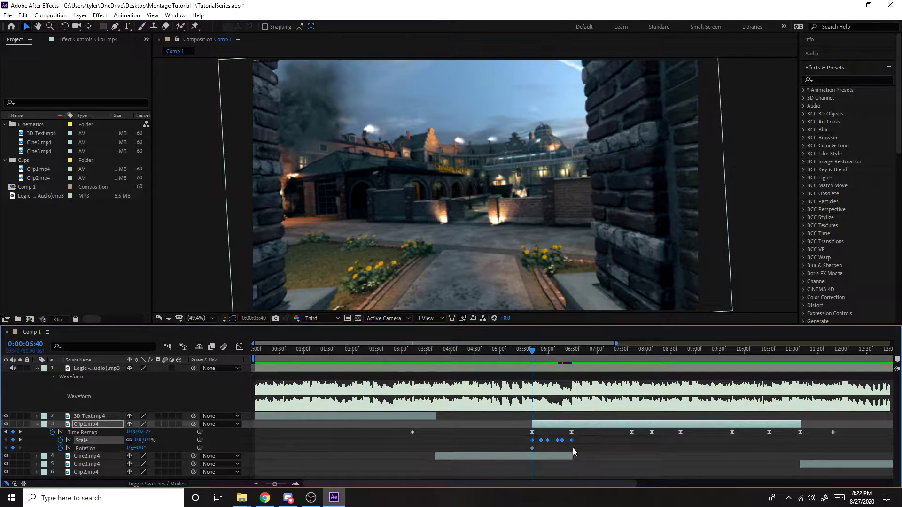
key(equal)
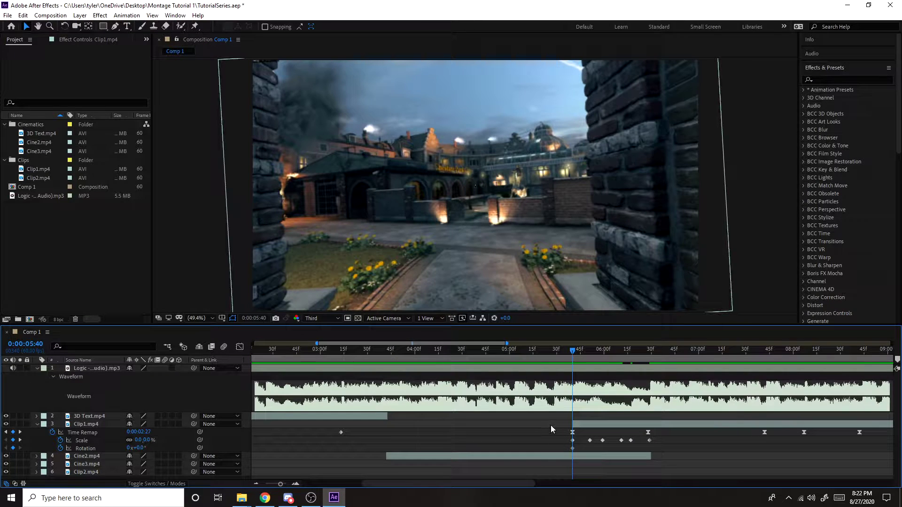
Keyframe Clip1.mp4's rotation at 10° at the second scale keyframe, 0:00:05:51.
click(588, 355)
click(141, 448)
text(10)
key(Return)
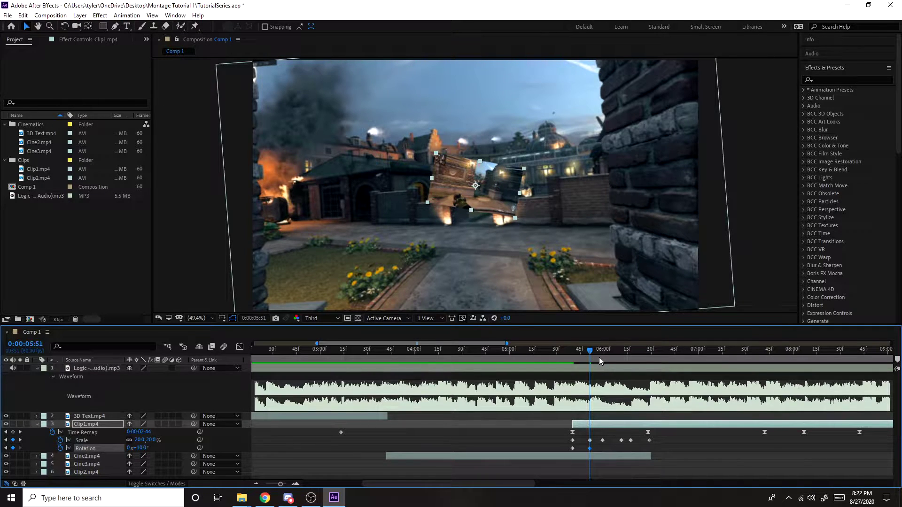
Set Clip1.mp4's rotation to -10° at the first scale keyframe, 0:00:05:40, and at the third, 0:00:05:59.
click(602, 361)
click(574, 361)
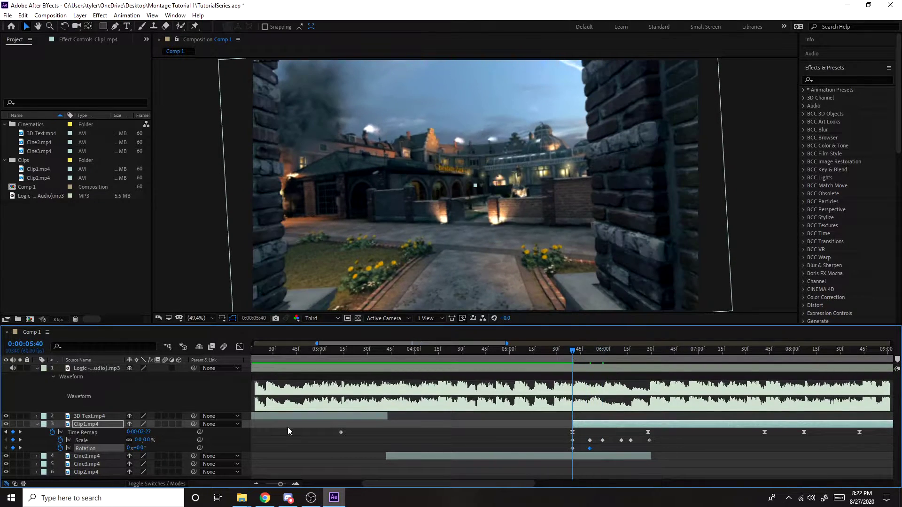
click(140, 448)
text(-10)
key(Return)
click(602, 354)
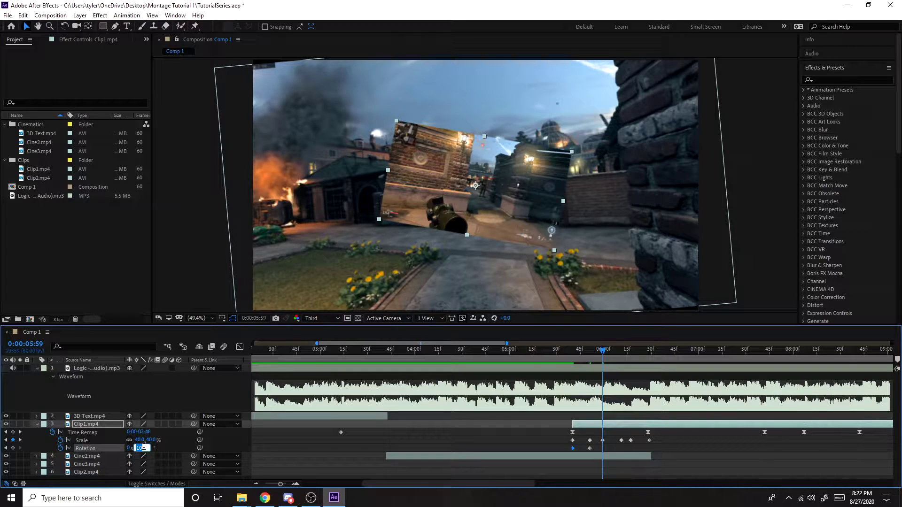
key(Return)
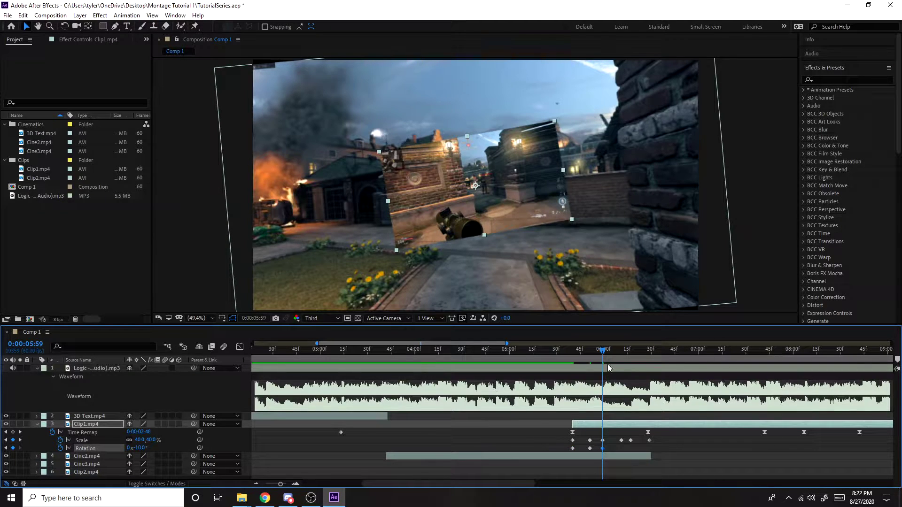
Keyframe Clip1.mp4's rotation at 10° at the fourth scale keyframe, 0:00:06:11, and at -10° at the fifth, 0:00:06:17.
key(k)
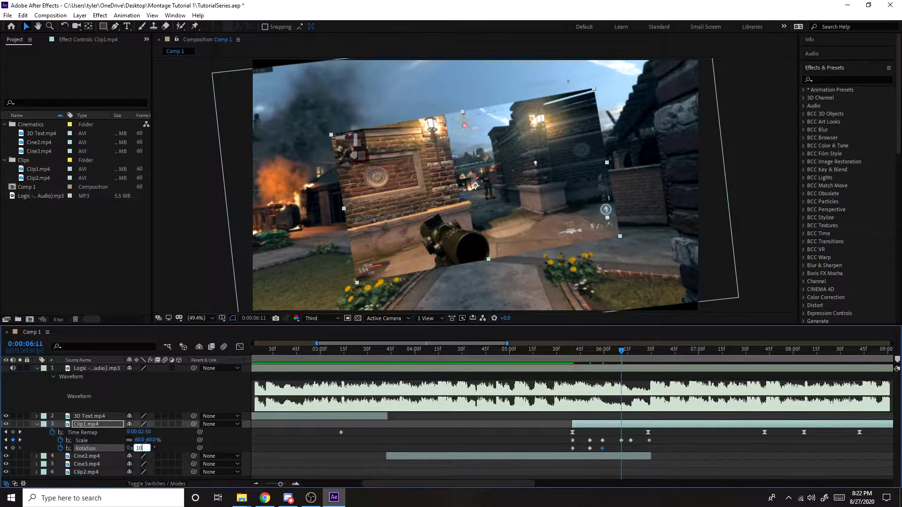
key(Return)
key(k)
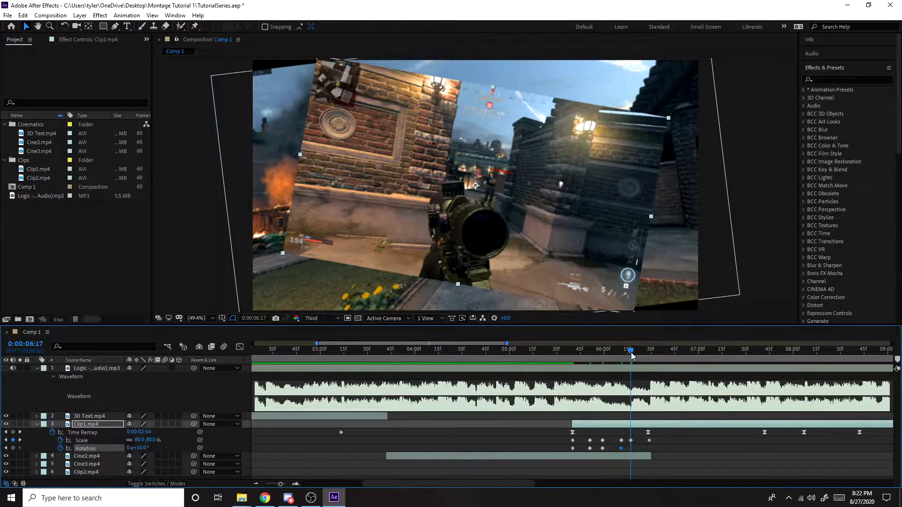
click(144, 447)
text(-10)
key(Return)
Keyframe Clip1.mp4's rotation at 0° at the last scale keyframe, 0:00:06:29.
click(650, 350)
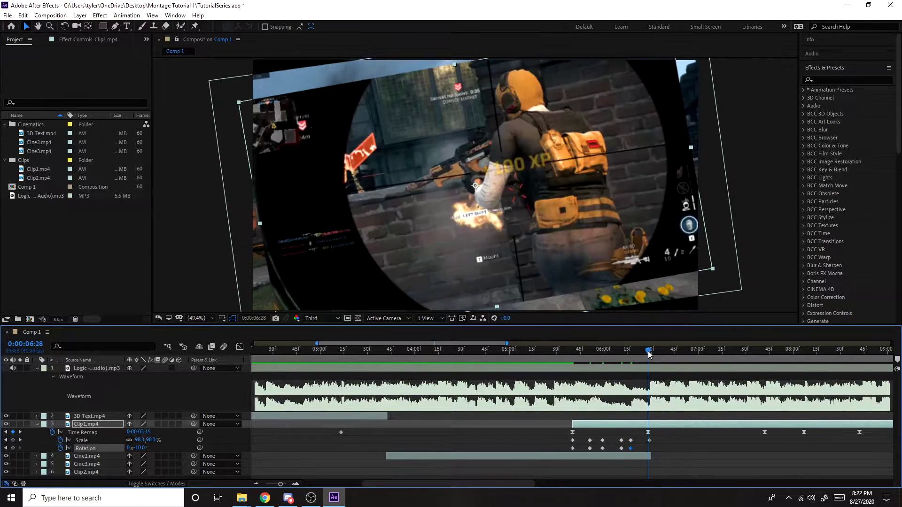
click(139, 448)
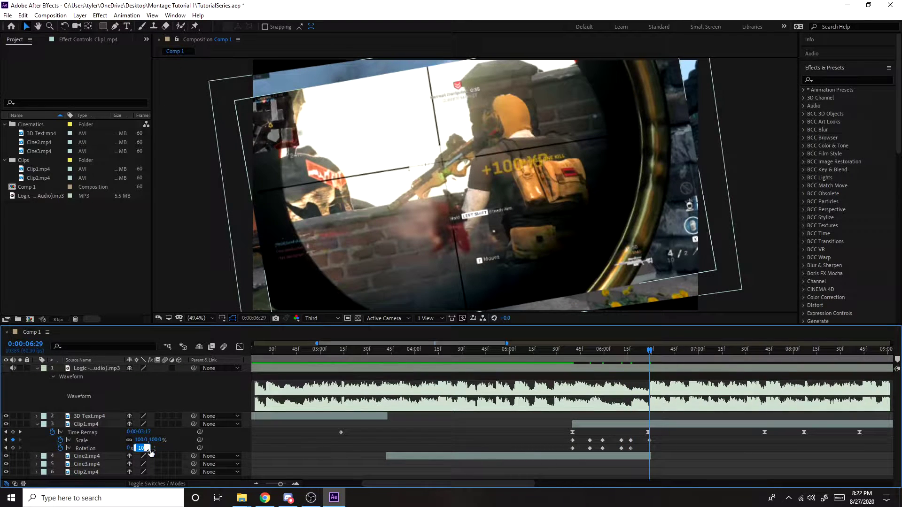
text(0)
key(Return)
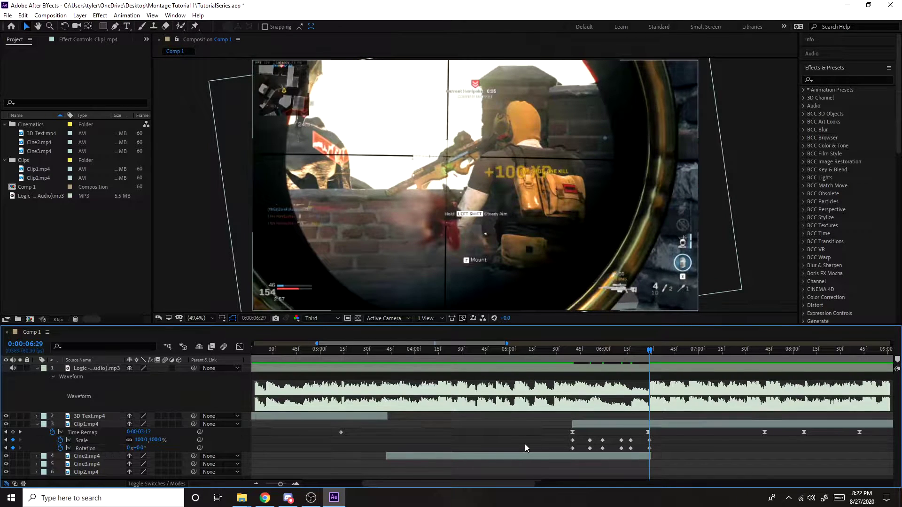
Apply Easy Ease to all of Clip1.mp4's scale and rotation keyframes.
drag(555, 438, 656, 451)
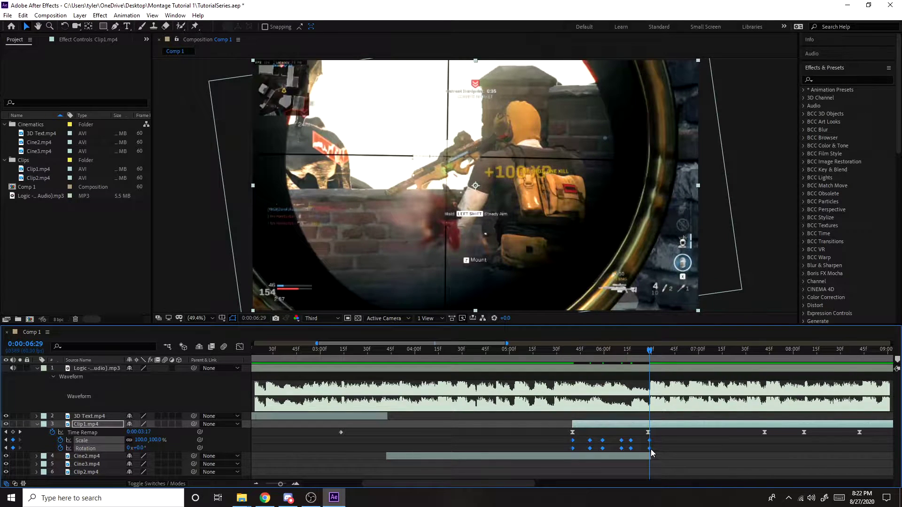
right_click(650, 449)
mouse_move(656, 444)
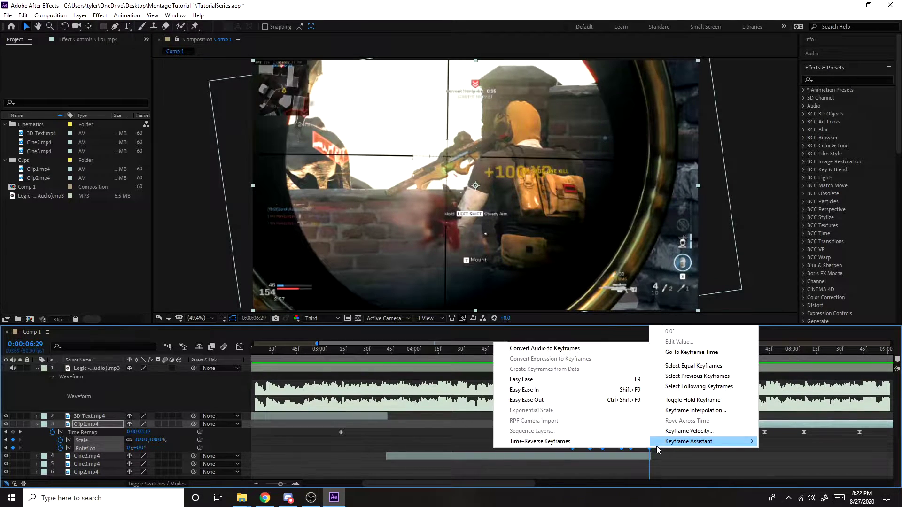
click(530, 383)
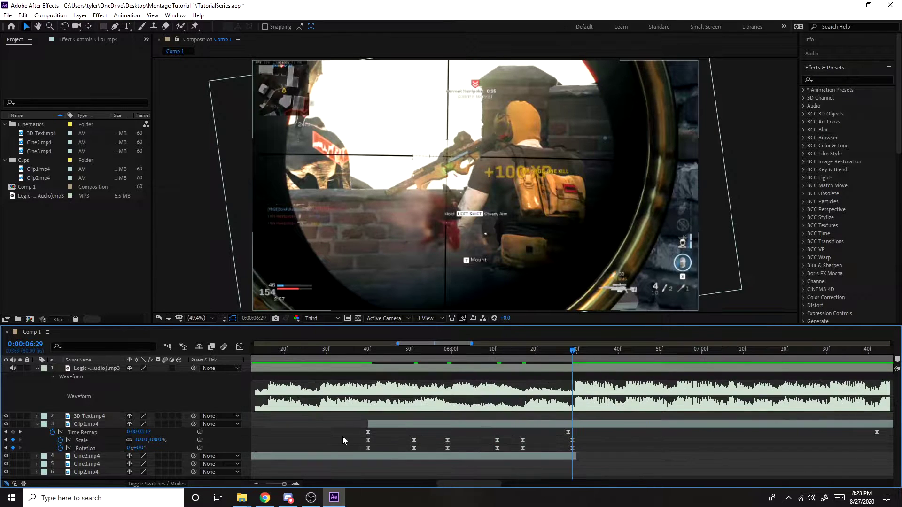
Reshape Clip1.mp4's scale curve so it is steep at every keyframe and flatter in between, and preview the scaling from 0:00:05:40.
drag(341, 435, 586, 451)
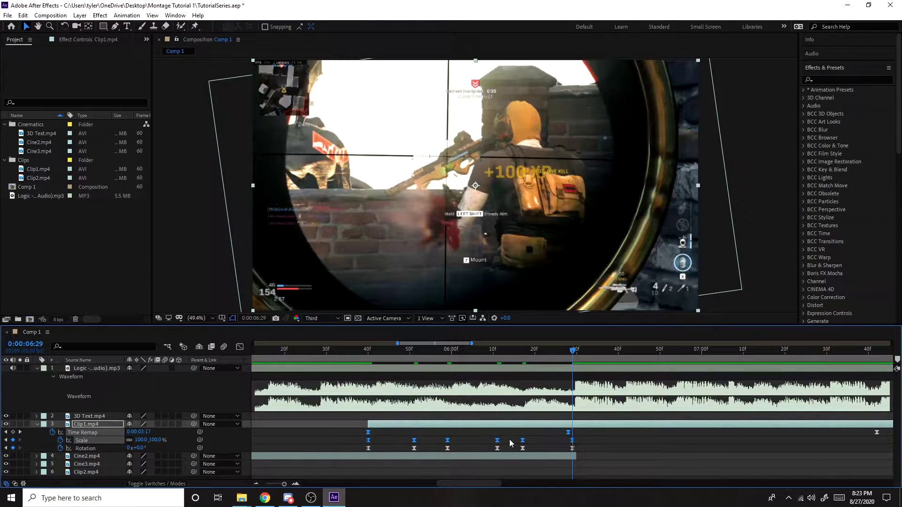
click(343, 435)
drag(348, 438, 577, 443)
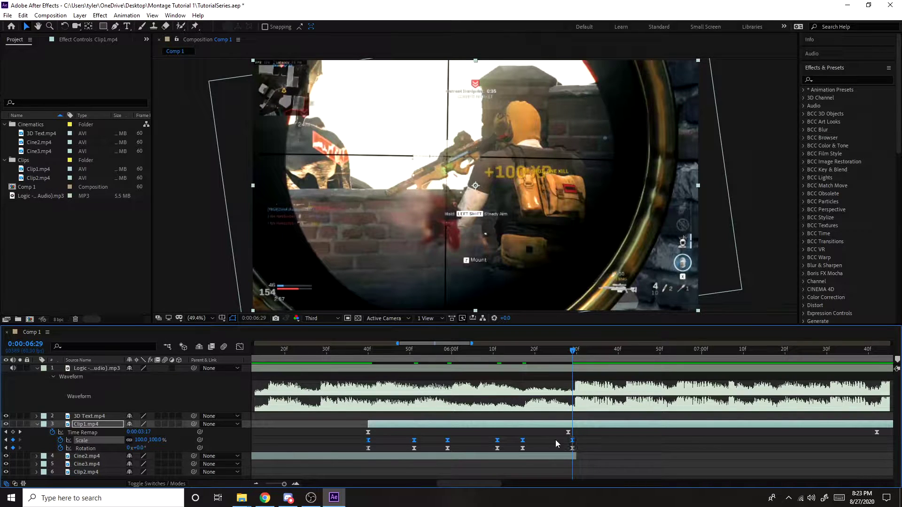
click(240, 347)
mouse_move(368, 458)
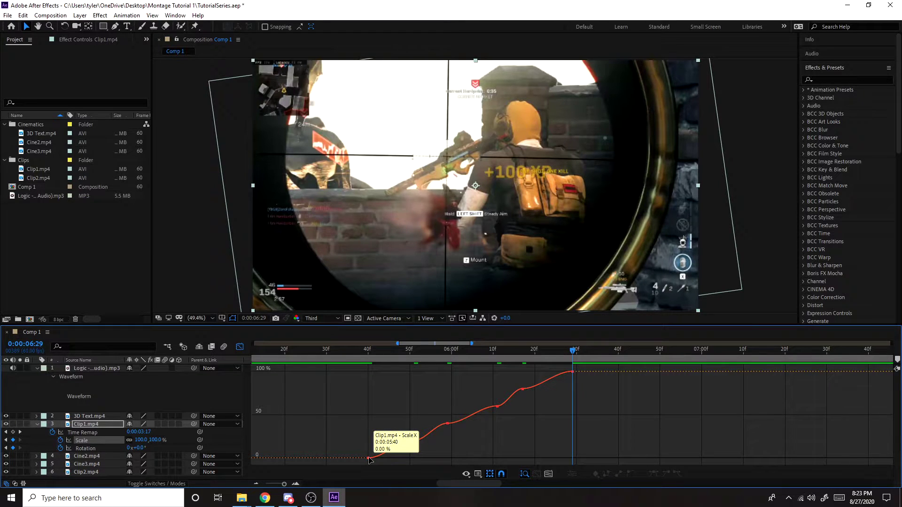
click(369, 459)
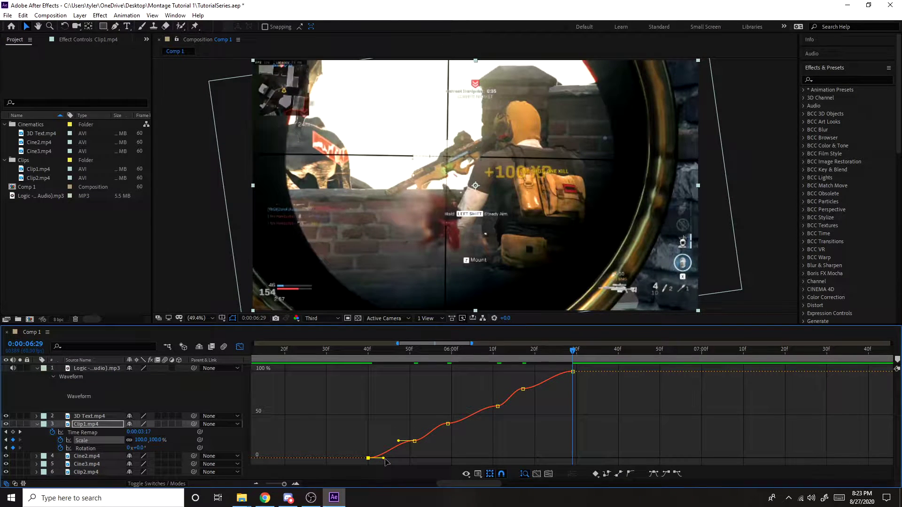
drag(383, 460, 438, 455)
drag(436, 424, 520, 405)
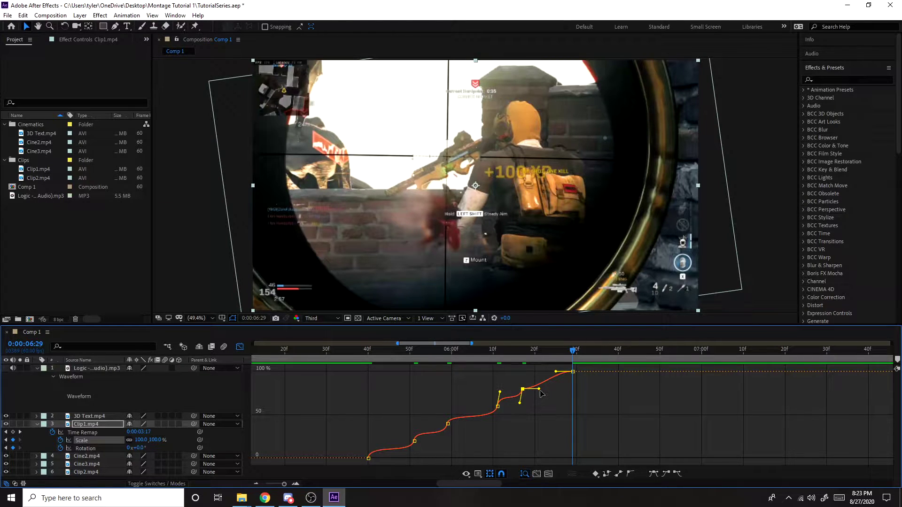
drag(555, 370, 572, 377)
click(239, 347)
click(360, 360)
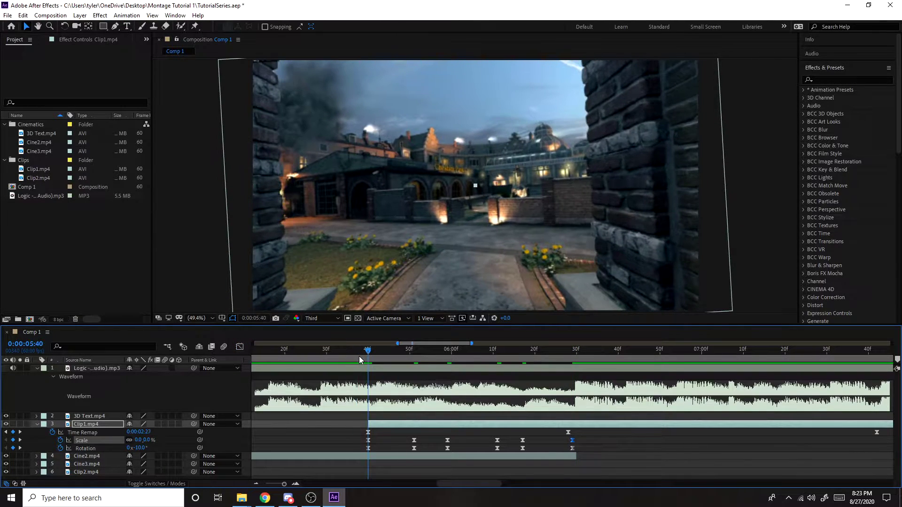
key(space)
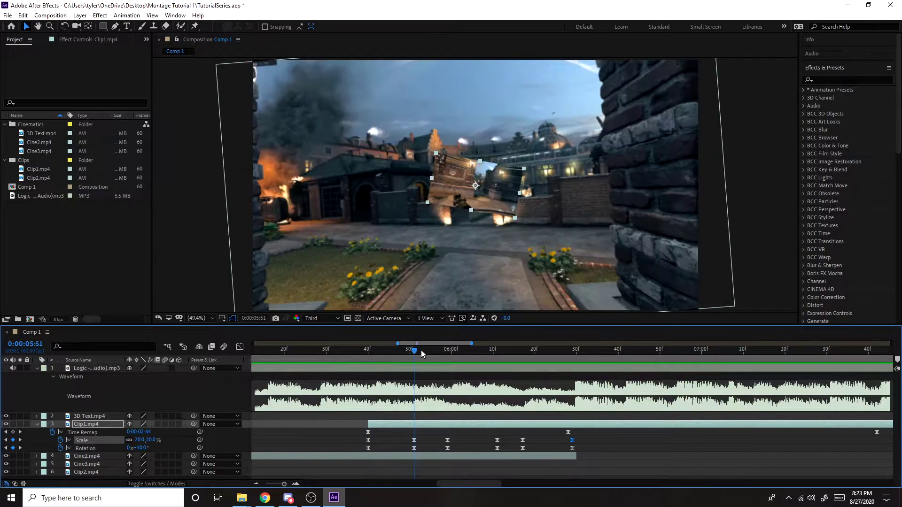
Reshape the first segment of Clip1.mp4's rotation curve, 0:00:05:40 to 0:00:05:51, so it is steep at both keyframes and flatter in between.
drag(341, 446, 577, 450)
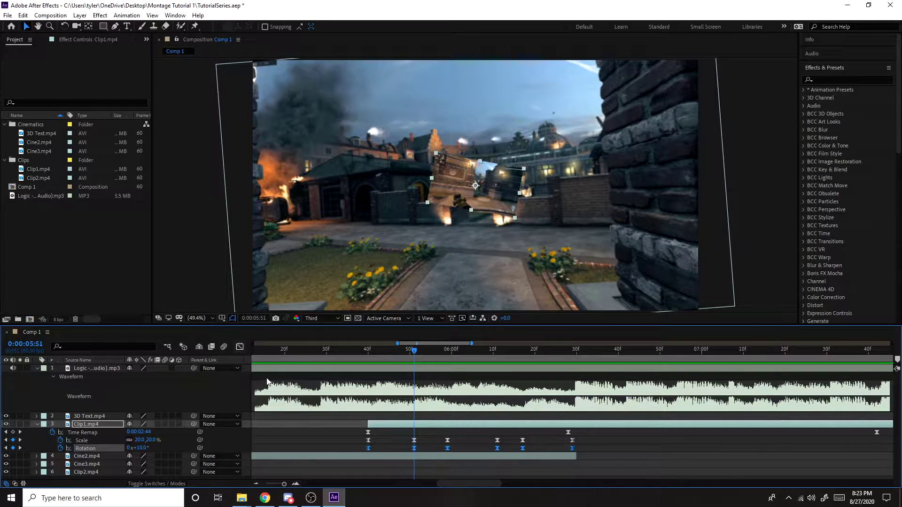
click(239, 346)
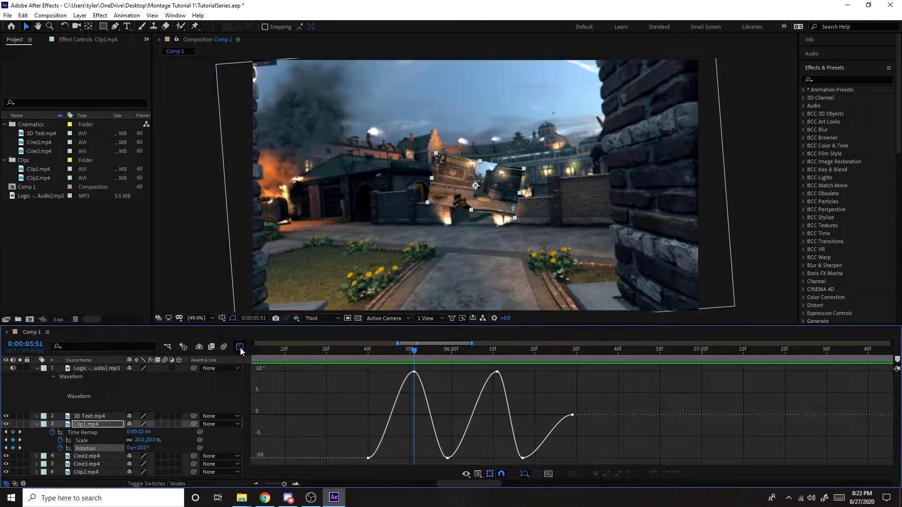
click(368, 458)
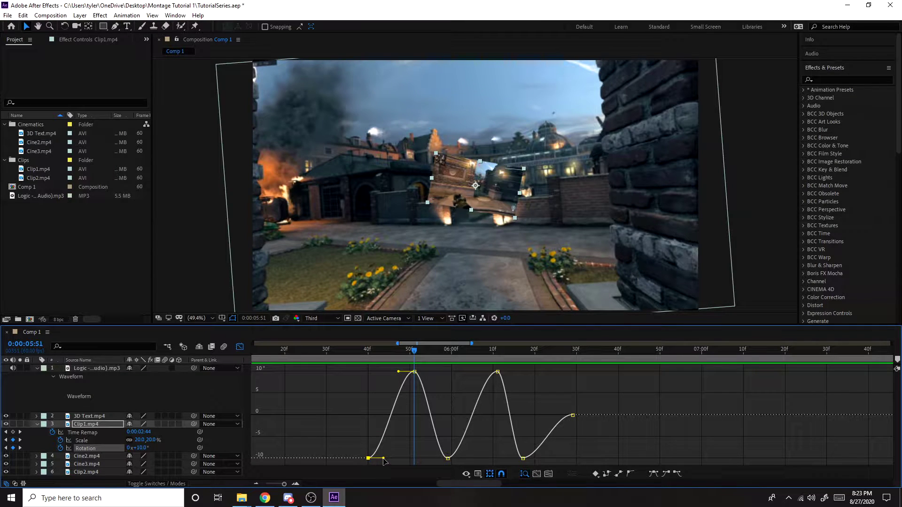
drag(383, 458, 323, 380)
drag(399, 372, 437, 453)
drag(444, 457, 440, 430)
drag(371, 377, 354, 388)
drag(370, 454, 346, 378)
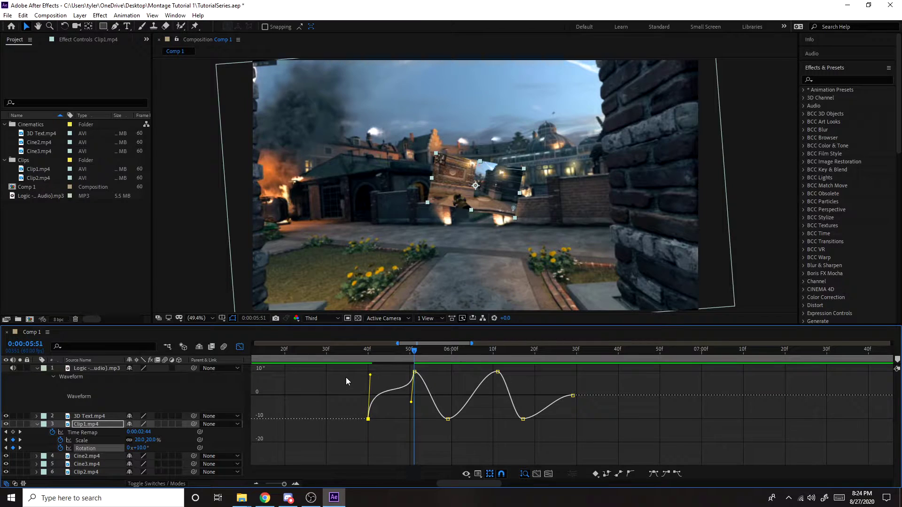
click(421, 383)
click(453, 370)
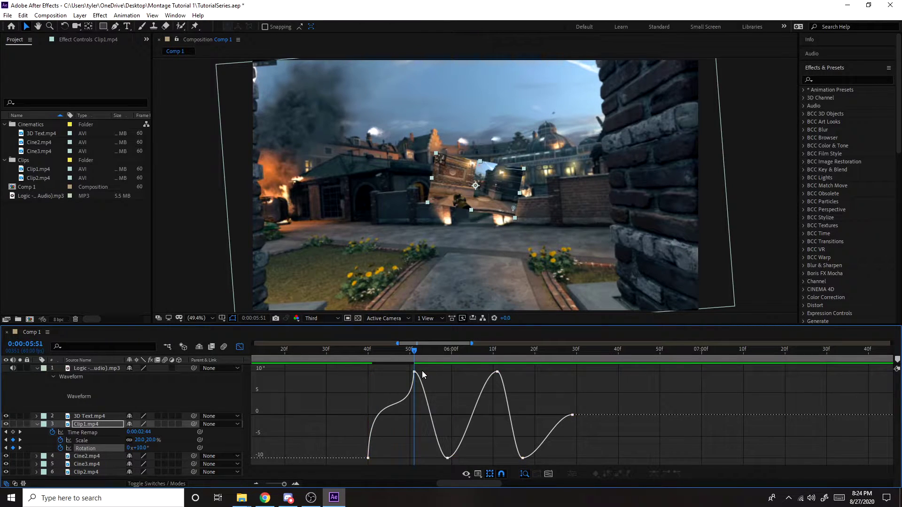
Give the remaining segments of Clip1.mp4's rotation curve, from 0:00:05:51 to 0:00:06:29, the same steep-at-keyframes shape.
click(414, 372)
drag(425, 373, 407, 428)
drag(436, 459, 448, 402)
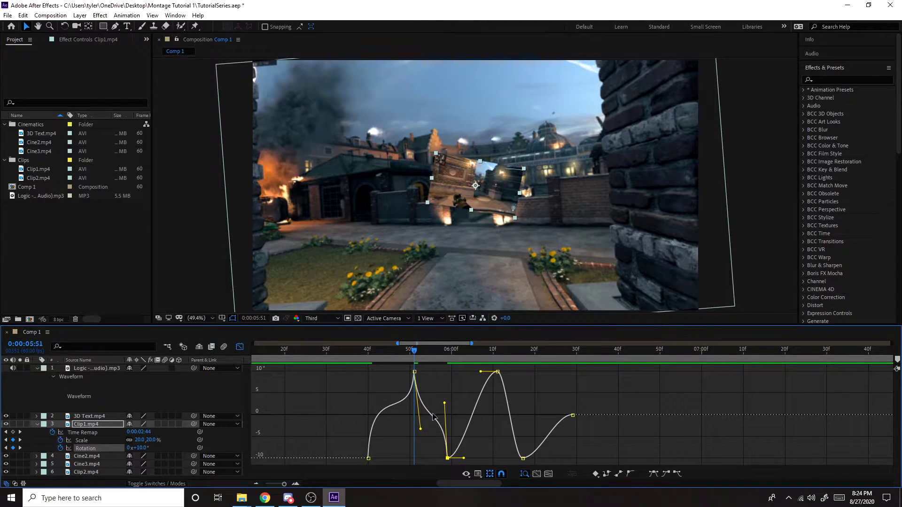
drag(421, 430, 417, 429)
drag(463, 459, 451, 403)
drag(481, 372, 495, 434)
drag(505, 372, 528, 421)
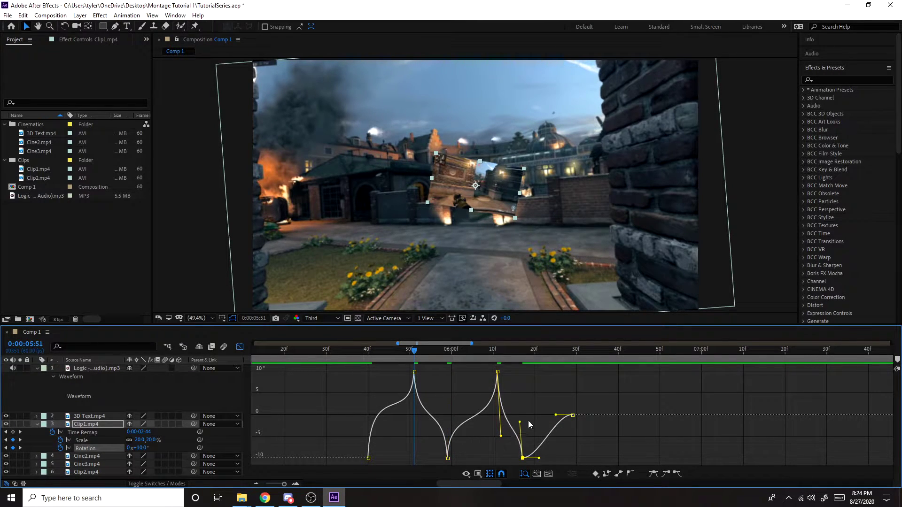
drag(539, 458, 573, 445)
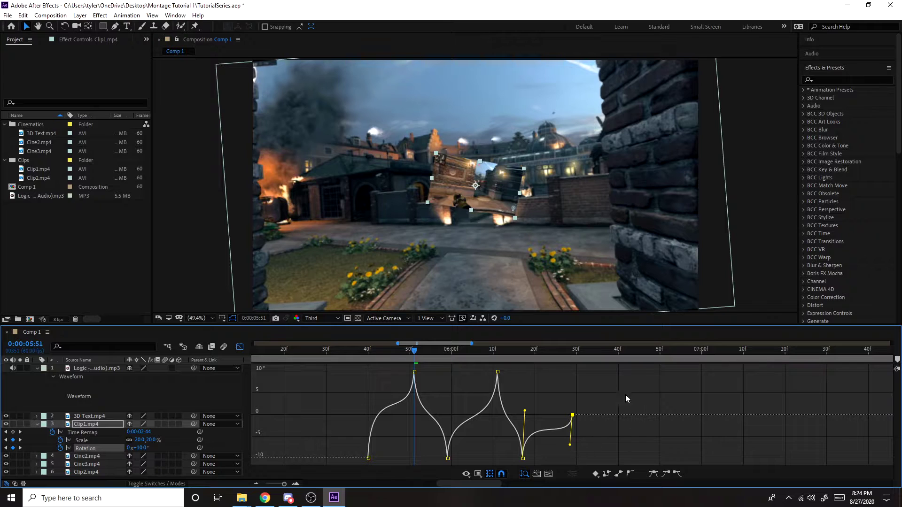
click(240, 347)
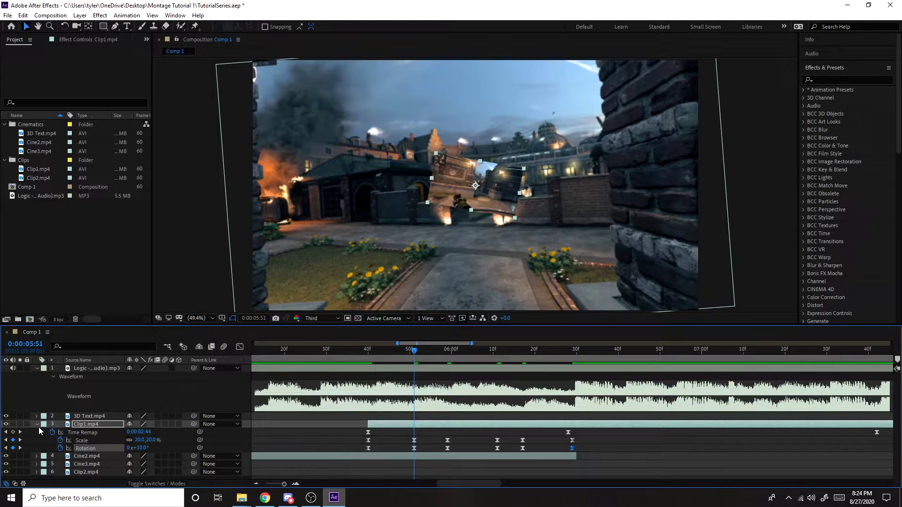
Collapse Clip1.mp4's keyframed properties, return to the clip's start at 0:00:05:40, and save the project.
key(u)
drag(396, 349, 368, 352)
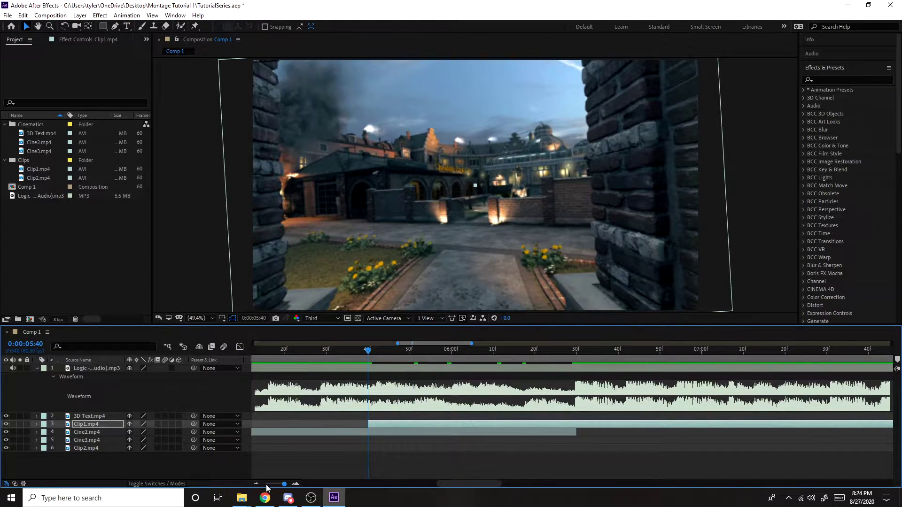
drag(283, 484, 275, 486)
key(ctrl+s)
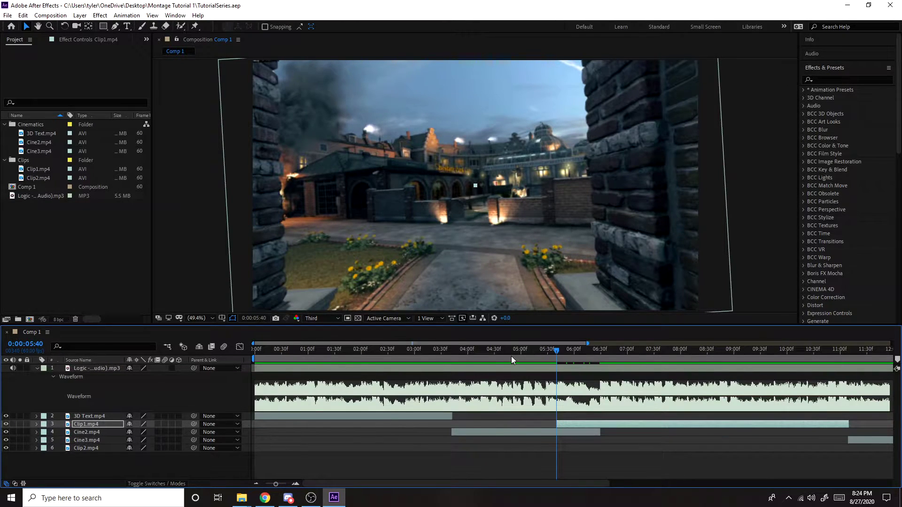
Preview the transition from the start of Cine2.mp4, and again from the start of Clip1.mp4.
click(451, 361)
key(space)
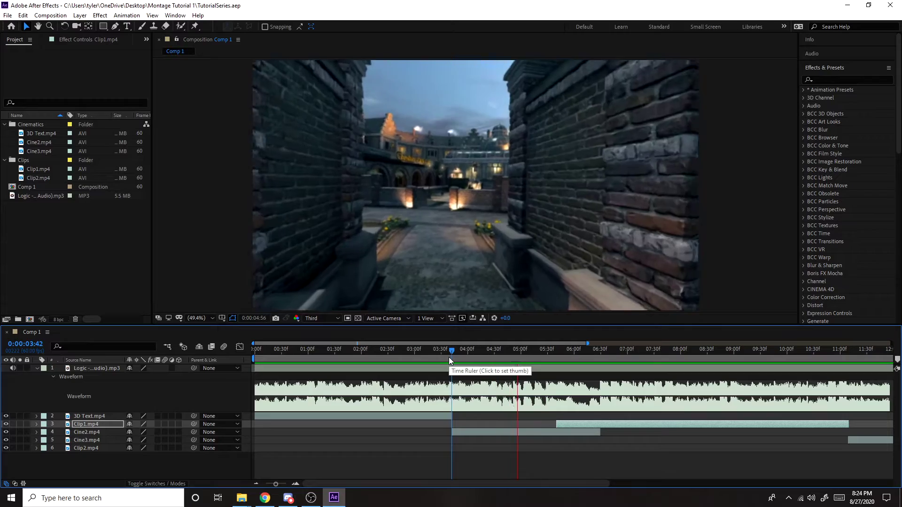
click(557, 358)
key(space)
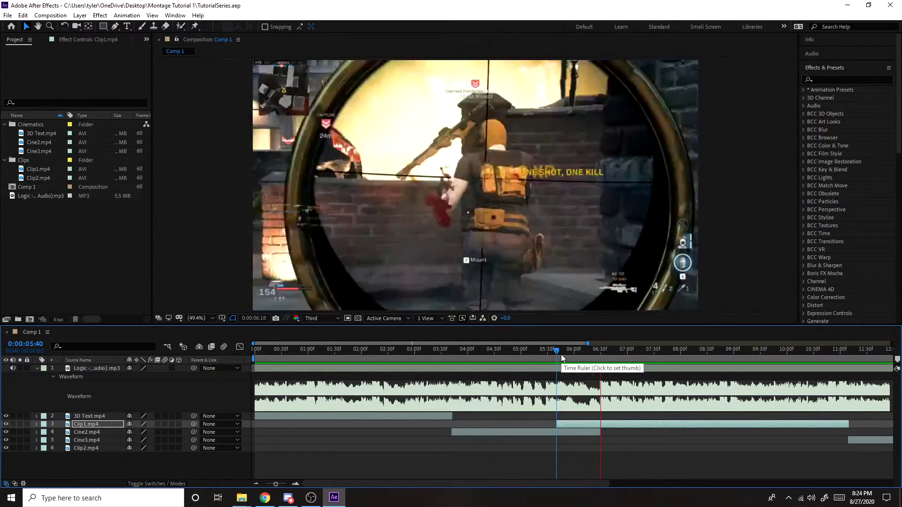
Move Clip1.mp4's fourth scale and rotation keyframes earlier, to 0:00:06:08.
click(579, 358)
key(u)
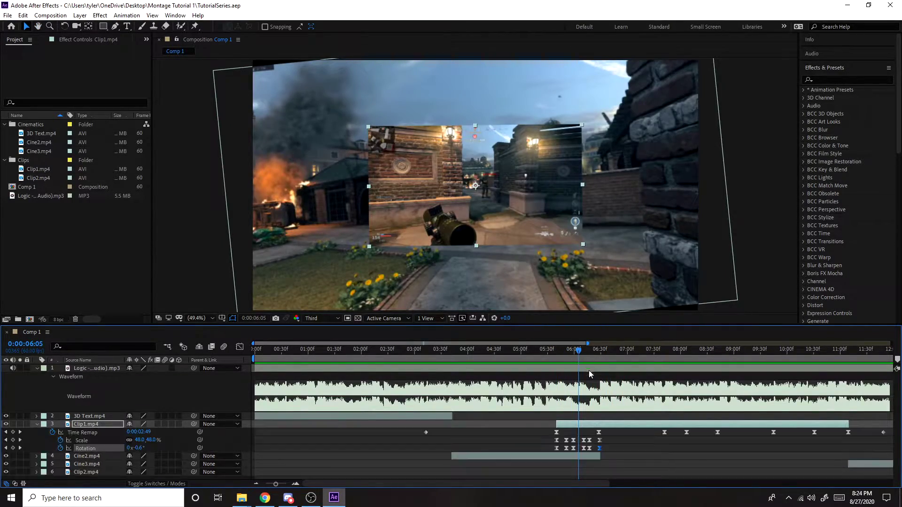
click(285, 485)
mouse_move(572, 358)
mouse_down()
mouse_move(599, 357)
mouse_move(539, 356)
mouse_move(638, 361)
mouse_move(546, 362)
mouse_move(596, 371)
mouse_move(533, 356)
mouse_move(577, 356)
mouse_move(600, 368)
mouse_move(575, 352)
mouse_move(563, 357)
mouse_move(588, 355)
mouse_up()
mouse_move(598, 438)
mouse_down()
mouse_move(606, 449)
mouse_move(589, 443)
mouse_up()
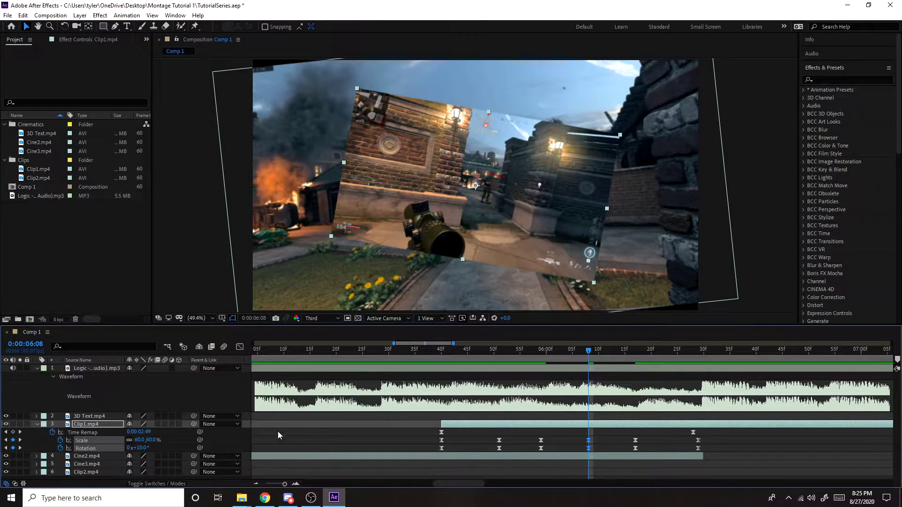
Readjust the rotation curve's handles around Clip1.mp4's fourth and fifth keyframes, 0:00:06:08 and 0:00:06:17.
click(588, 448)
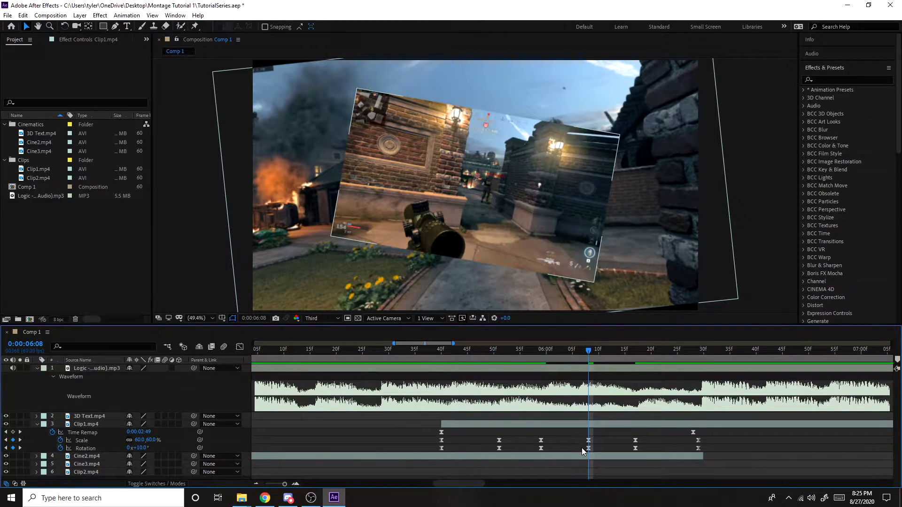
click(240, 347)
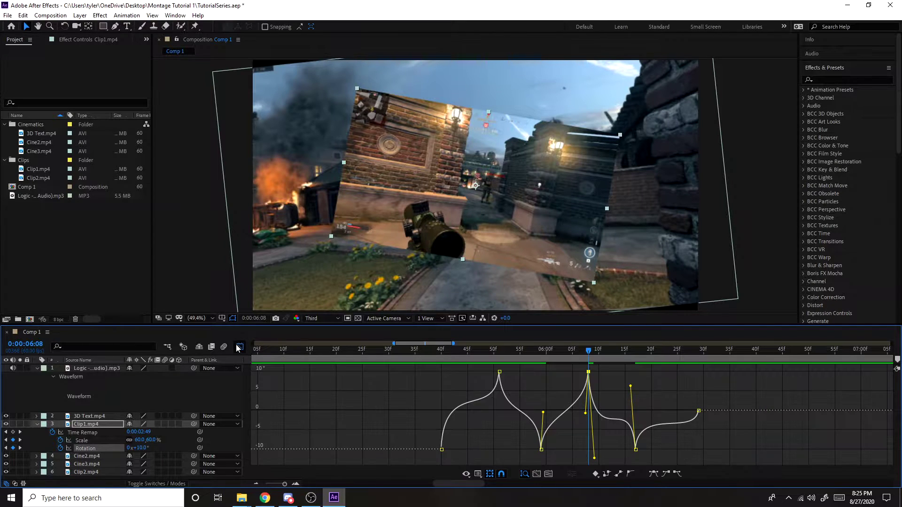
click(591, 427)
drag(641, 366, 587, 463)
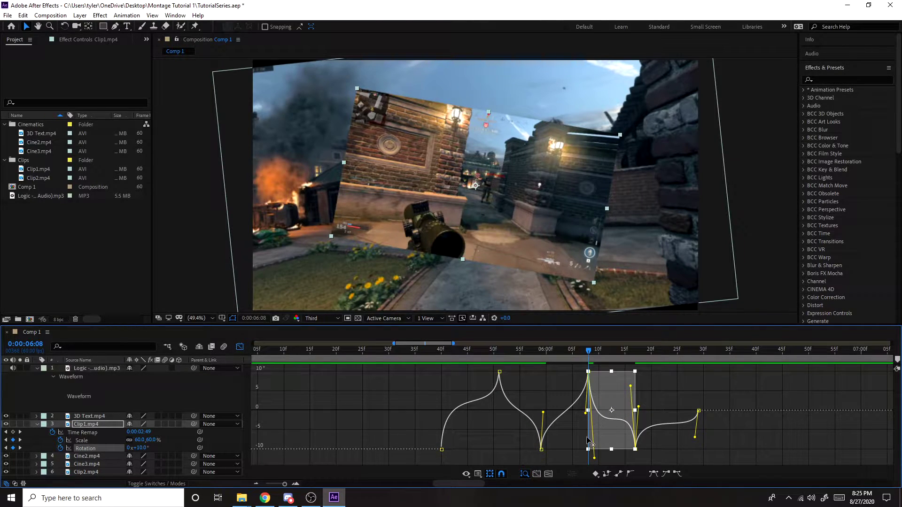
click(575, 432)
click(588, 372)
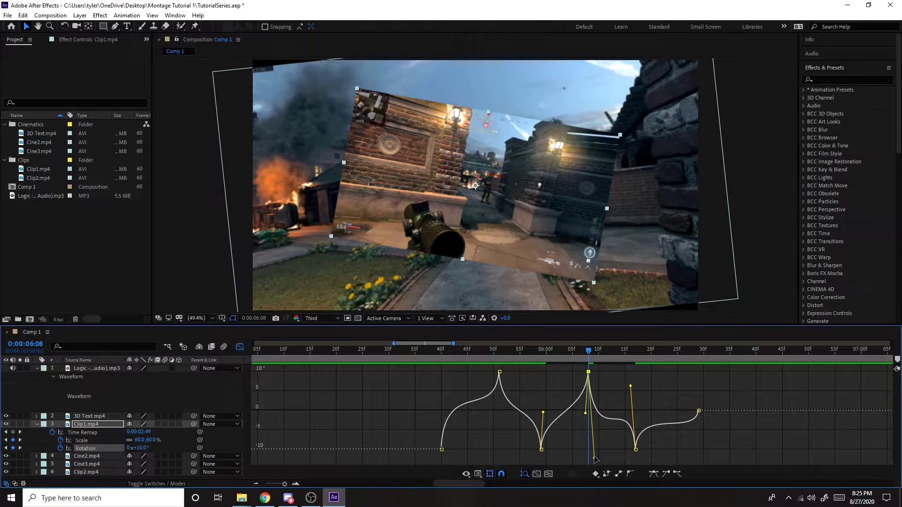
drag(585, 434, 584, 426)
mouse_move(630, 389)
mouse_down()
mouse_move(642, 398)
mouse_move(640, 389)
mouse_move(632, 396)
mouse_up()
key(shift+F3)
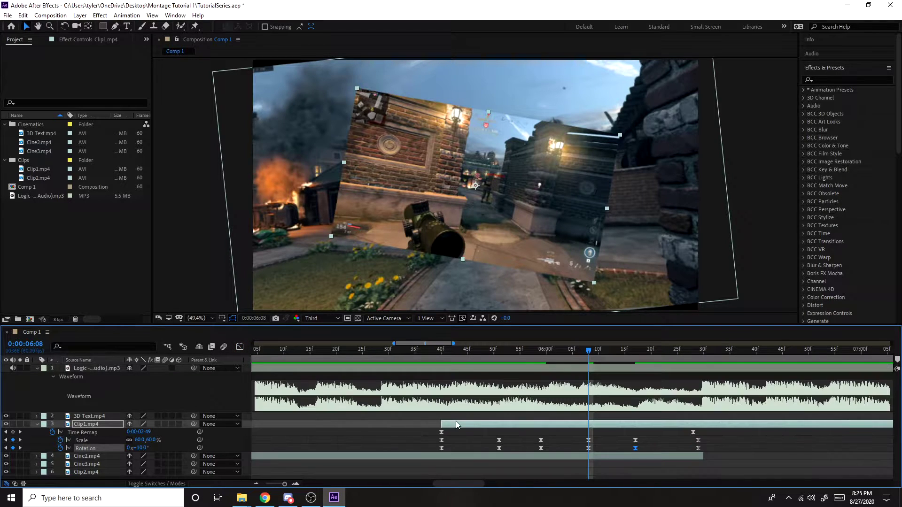
Readjust the scale curve's handles around Clip1.mp4's fourth and fifth keyframes, collapse the layer, and save the project.
click(636, 441)
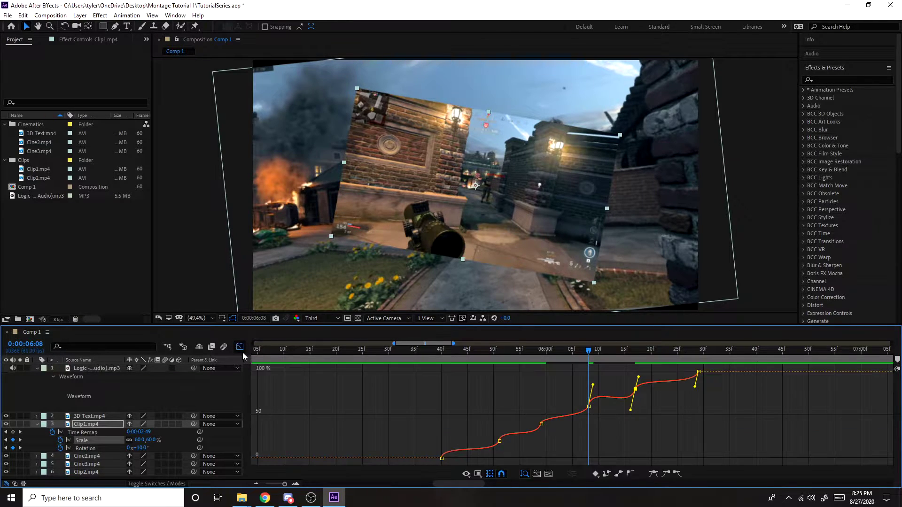
click(241, 348)
click(590, 406)
drag(592, 383, 633, 409)
click(591, 393)
click(239, 347)
click(37, 426)
key(ctrl+s)
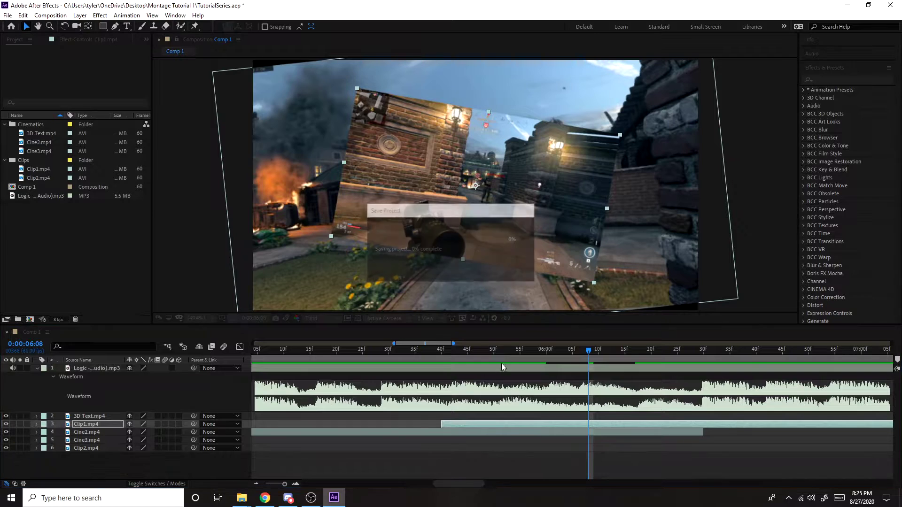
Preview the scale and rotation transition from 0:00:05:31.
click(394, 350)
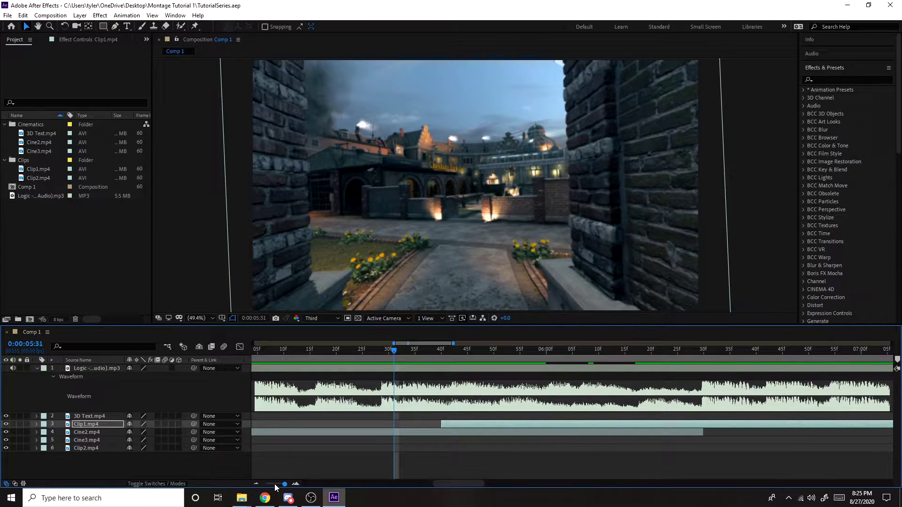
click(275, 484)
key(space)
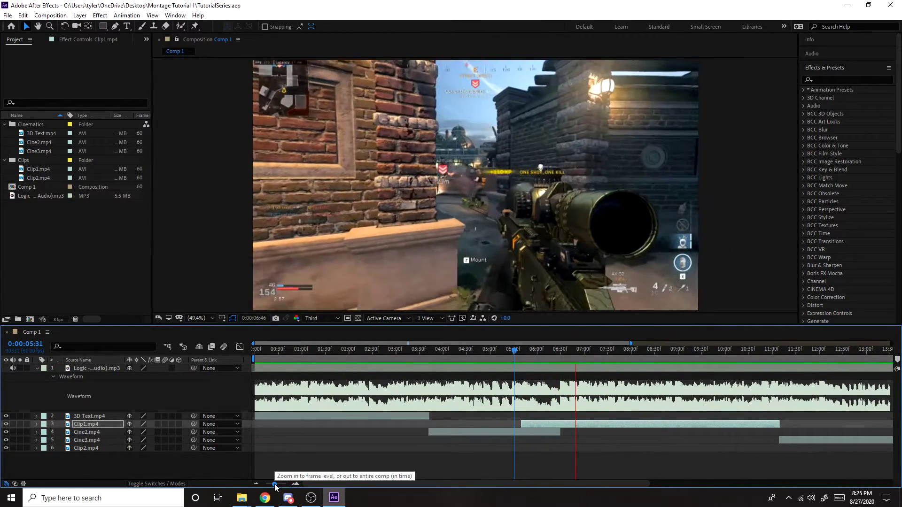
Create an adjustment layer with the playhead at 0:00:05:40 and place it above the audio layer at the top of the stack.
click(523, 350)
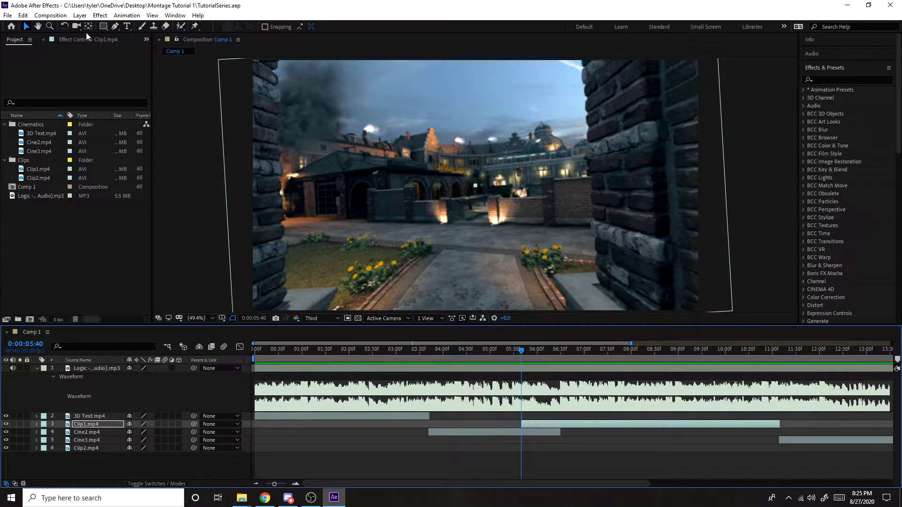
click(80, 15)
mouse_move(84, 27)
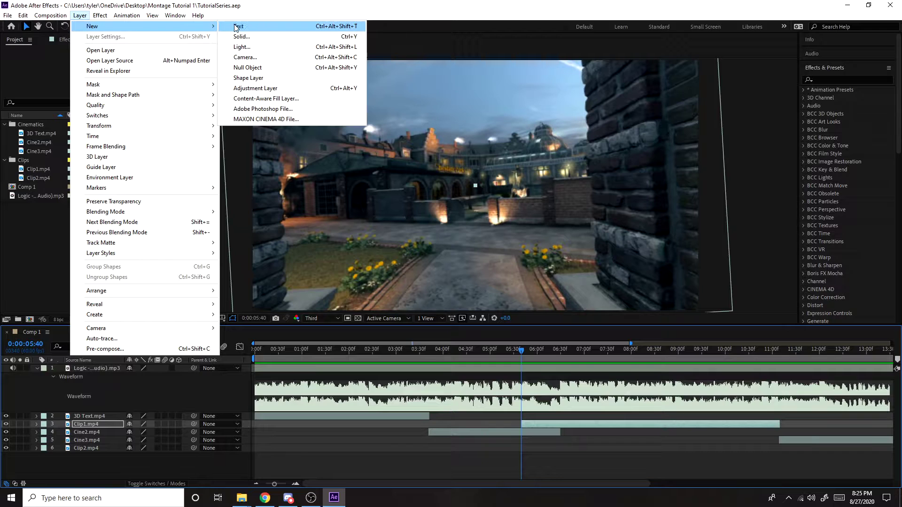
click(255, 89)
drag(117, 426, 120, 371)
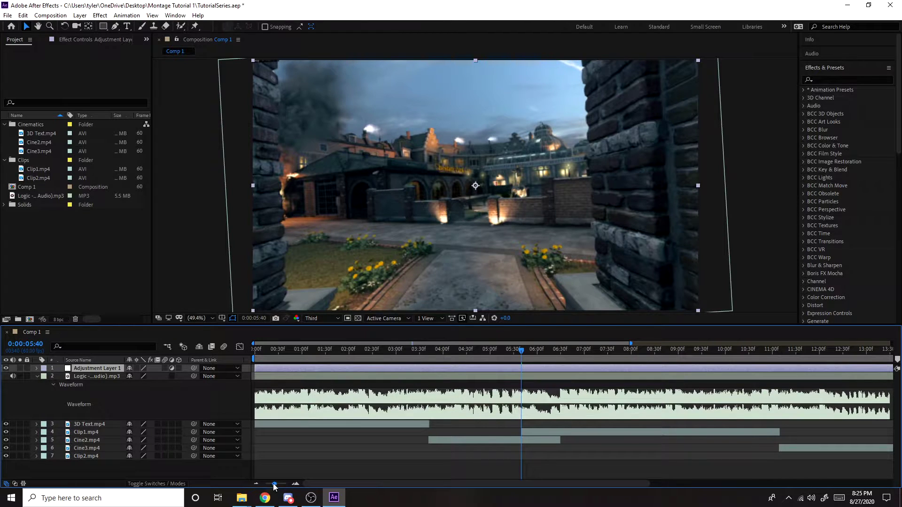
Preview the transition, reveal Clip1.mp4's keyframed properties, and return to the clip's start at 0:00:05:40.
key(space)
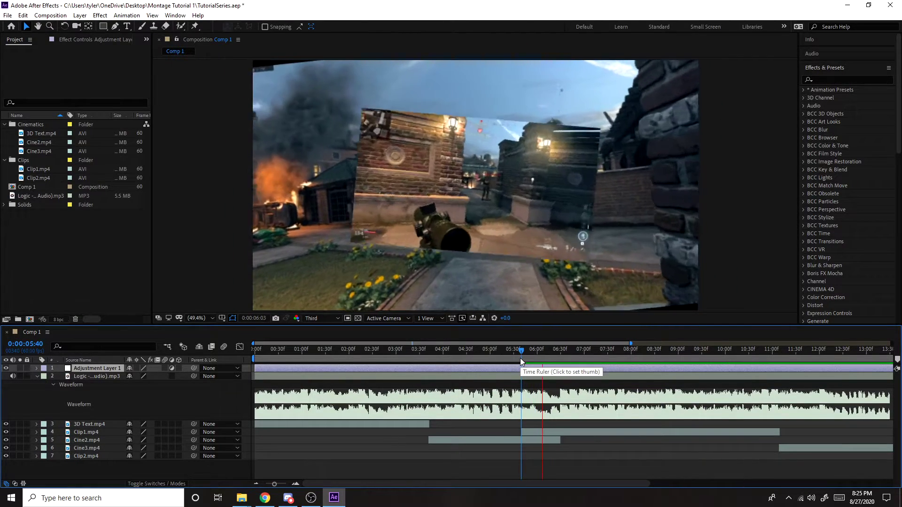
click(542, 435)
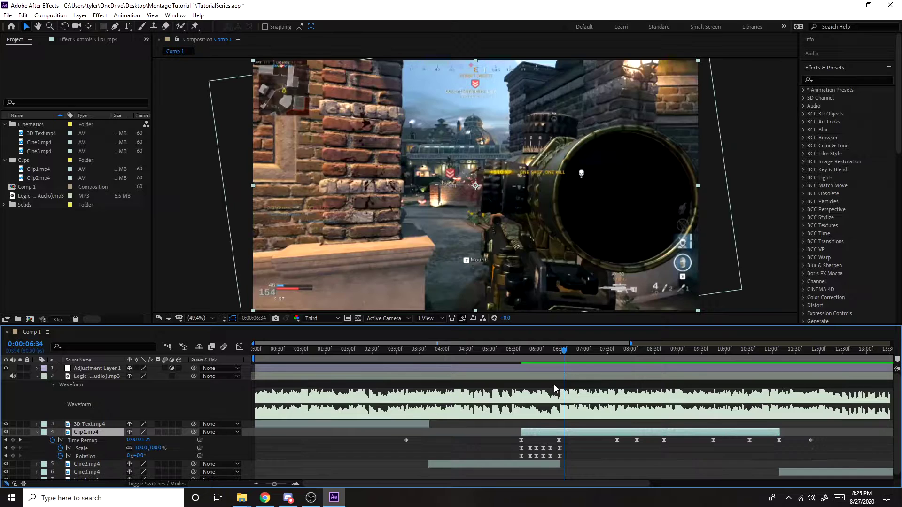
key(u)
drag(552, 356, 526, 363)
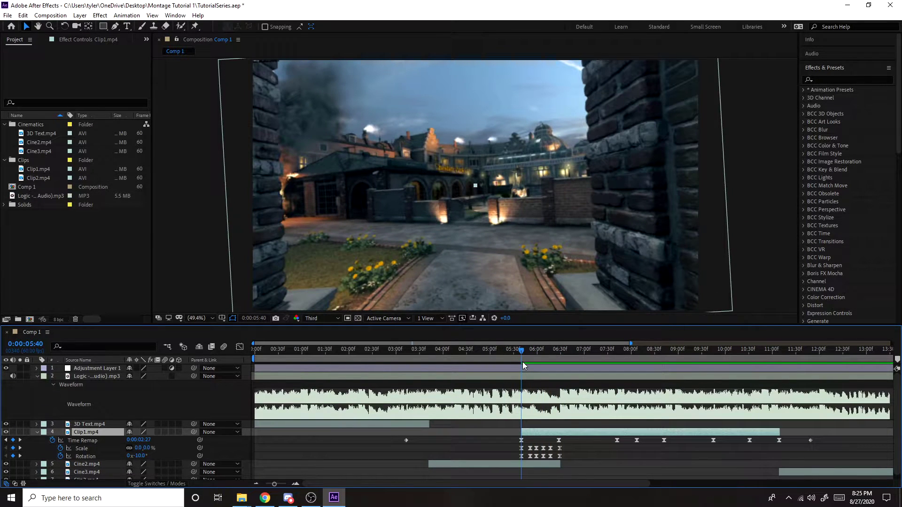
Find the Hue/Saturation effect and apply it to the adjustment layer.
click(514, 369)
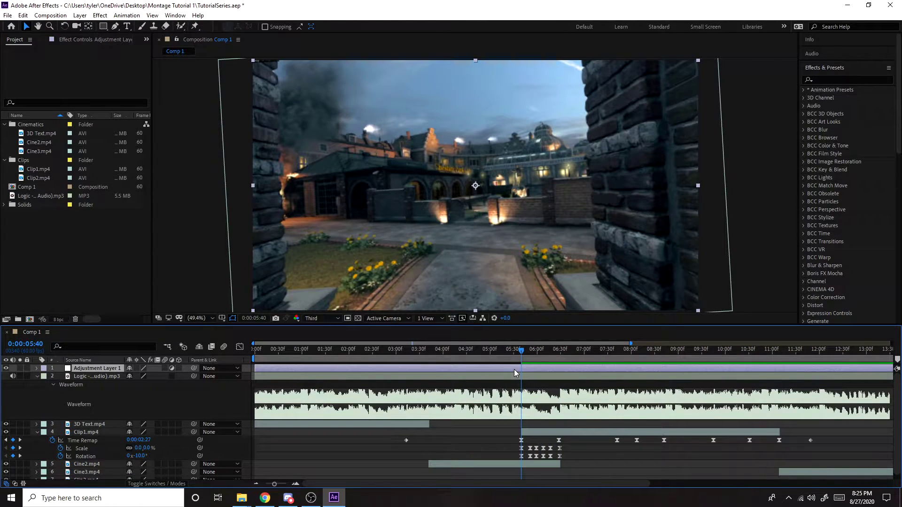
click(825, 79)
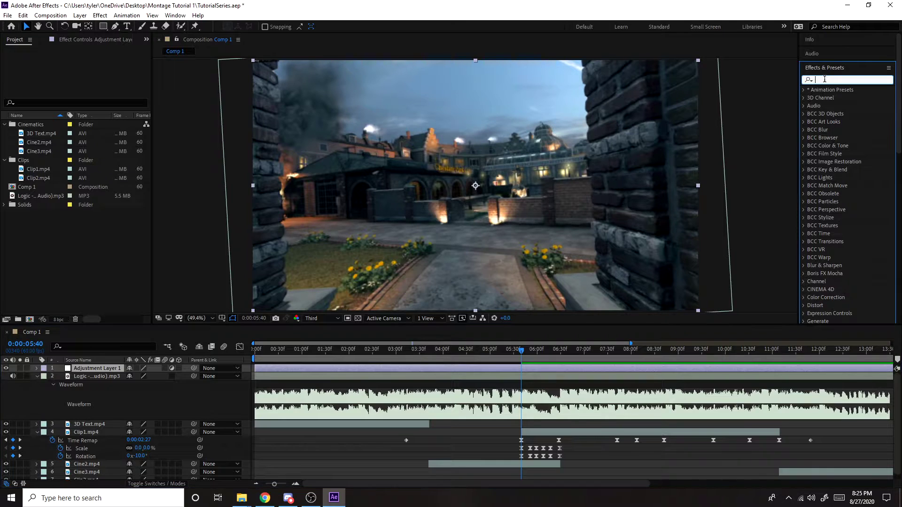
text(hue)
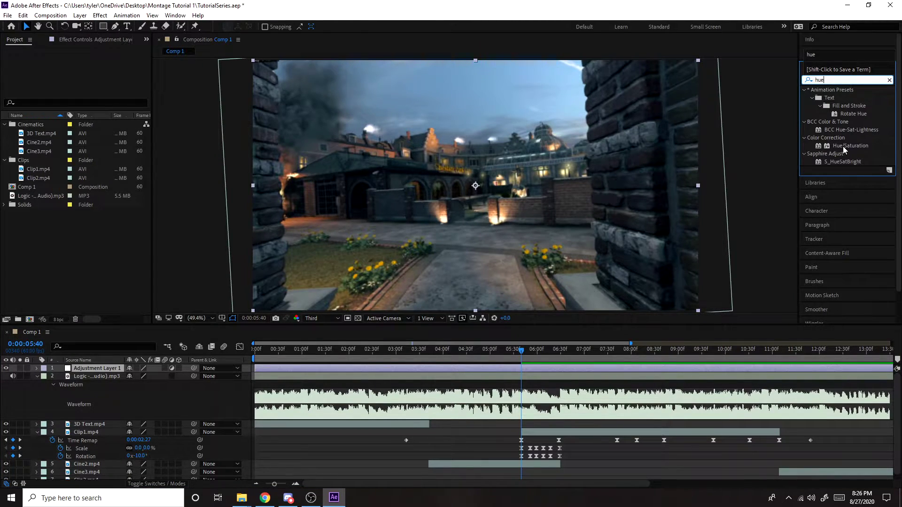
drag(844, 148, 538, 370)
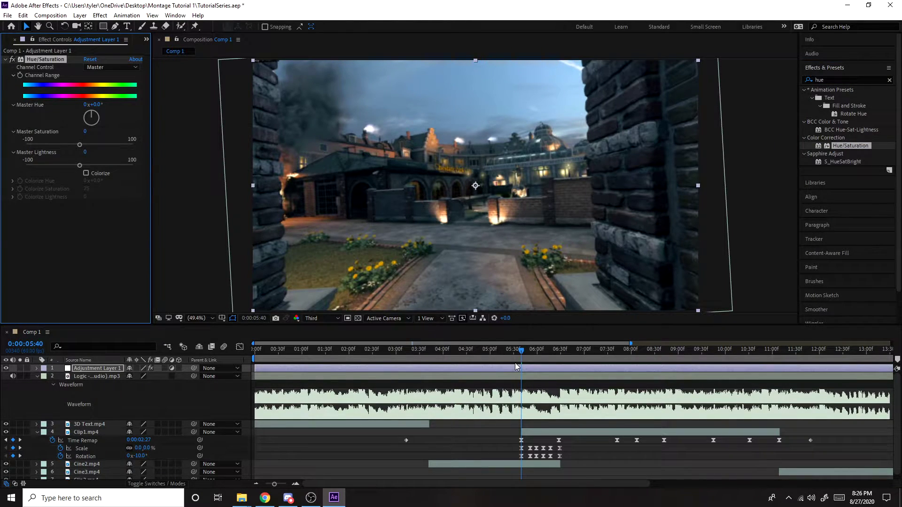
Start keyframing the Hue/Saturation Channel Range at 0:00:05:40 and reveal the adjustment layer's keyframes.
click(523, 371)
drag(274, 485, 279, 484)
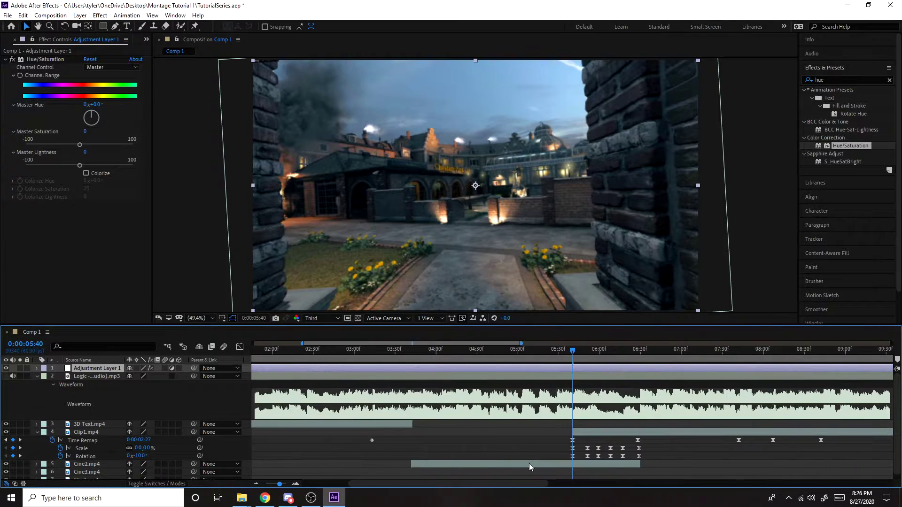
click(573, 449)
click(586, 420)
click(572, 370)
click(20, 80)
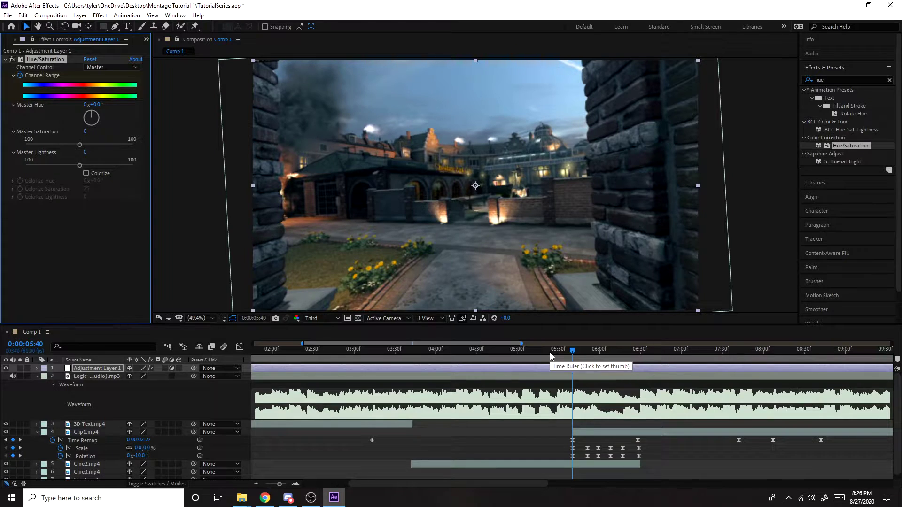
key(u)
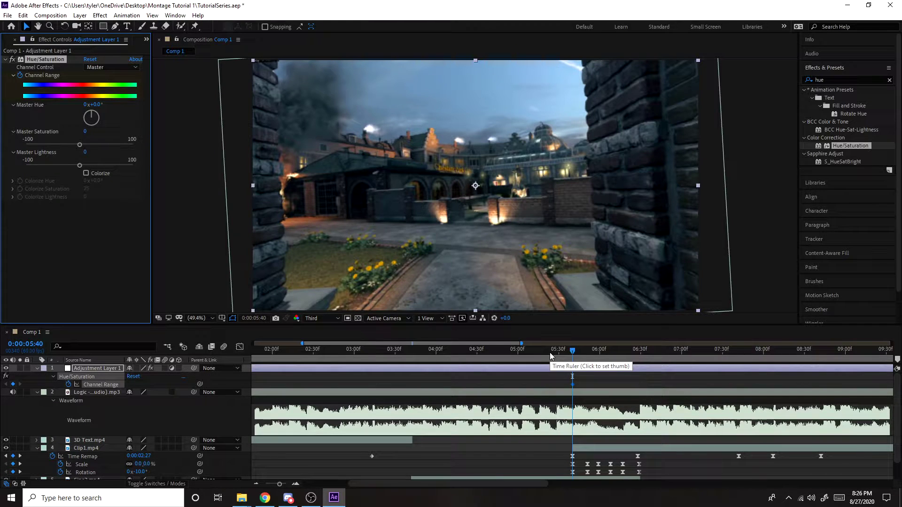
Keyframe Master Hue at 53° on Clip1.mp4's second scale keyframe and at 113° at 0:00:05:59.
click(284, 485)
drag(574, 360, 599, 360)
drag(92, 117, 96, 115)
drag(616, 364, 634, 368)
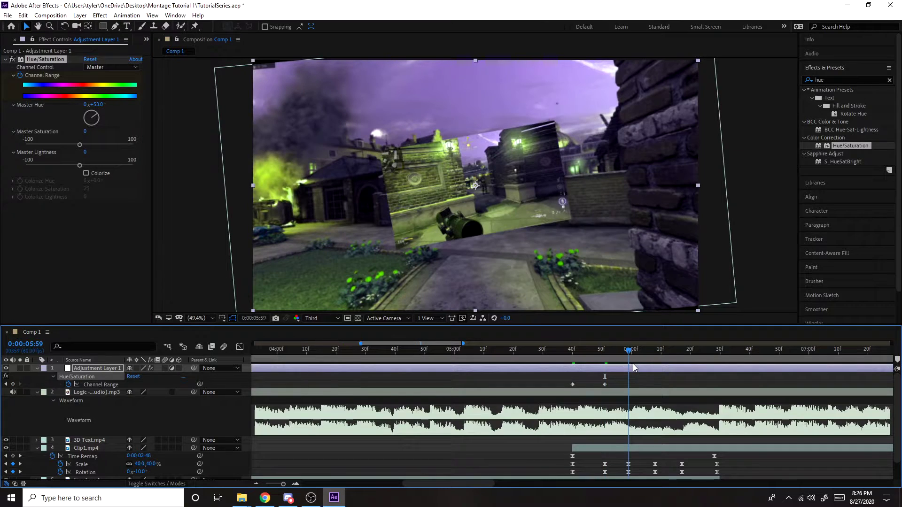
drag(100, 123, 98, 123)
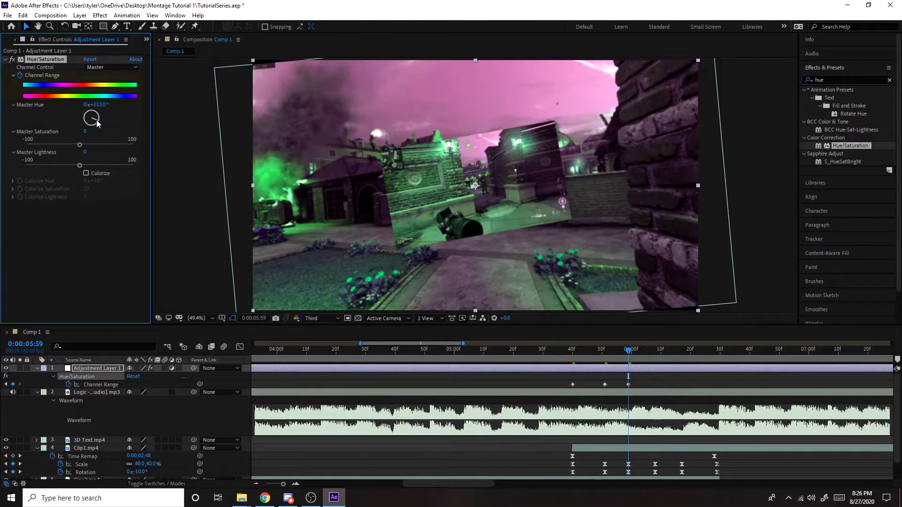
Keyframe Master Hue at 150° on Clip1.mp4's fourth scale keyframe and at 222° at 0:00:06:17.
drag(643, 355, 655, 353)
drag(95, 121, 92, 121)
drag(664, 359, 682, 357)
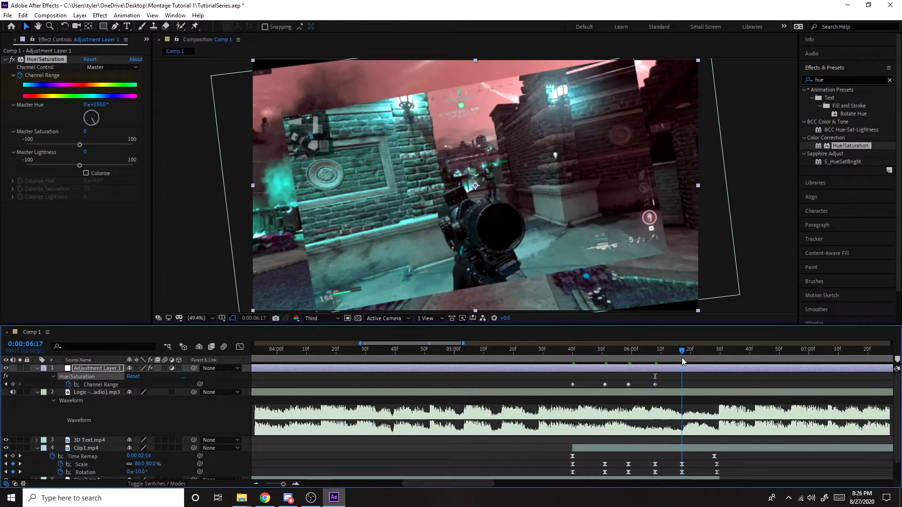
drag(96, 127, 87, 123)
Move Clip1.mp4's last scale and rotation keyframes to 0:00:06:28 and trim Cine2.mp4's end to the same time.
drag(688, 359, 713, 354)
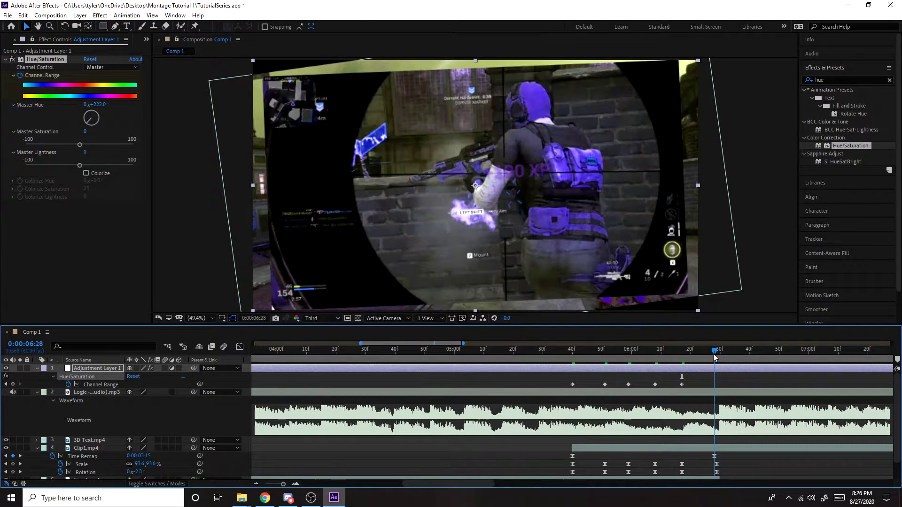
scroll(723, 468, down, 2)
mouse_move(722, 440)
mouse_down()
mouse_move(715, 453)
mouse_move(715, 445)
mouse_up()
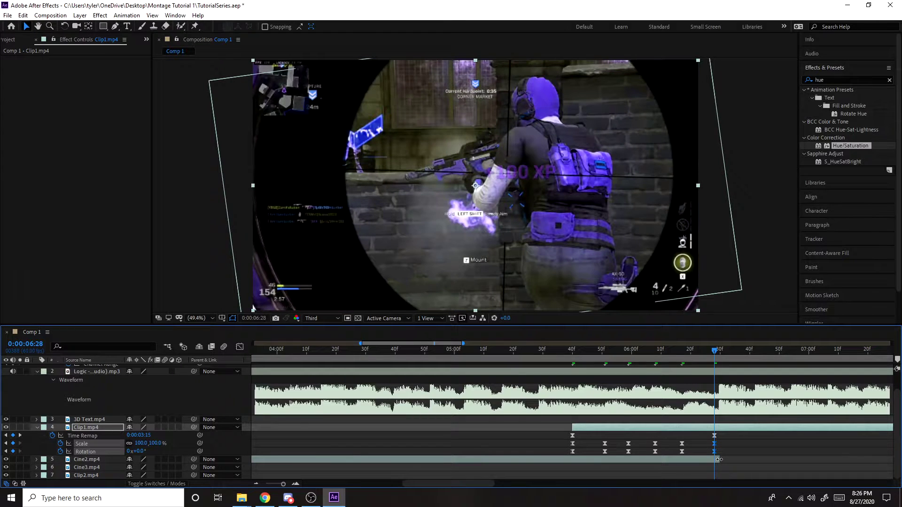
click(718, 459)
key(alt+bracketright)
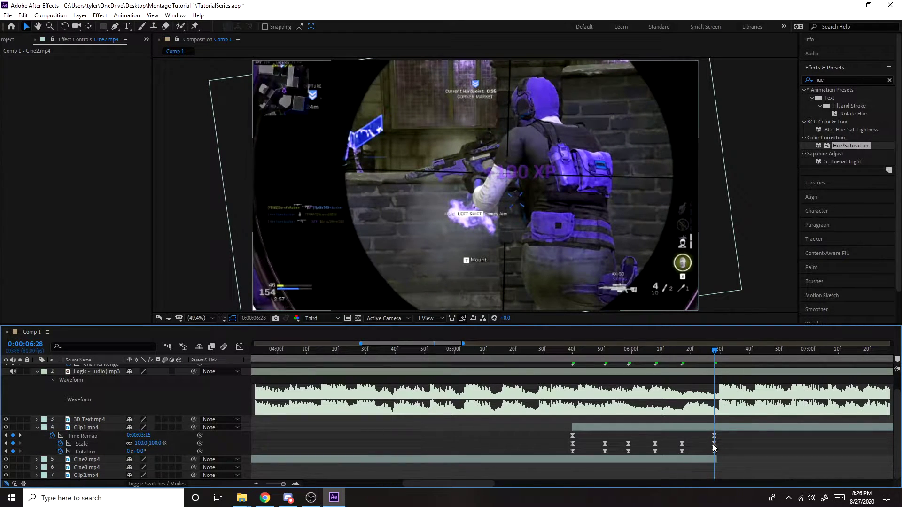
Keyframe the adjustment layer's Master Hue back to 0° at 0:00:06:28.
scroll(715, 445, up, 1)
click(718, 368)
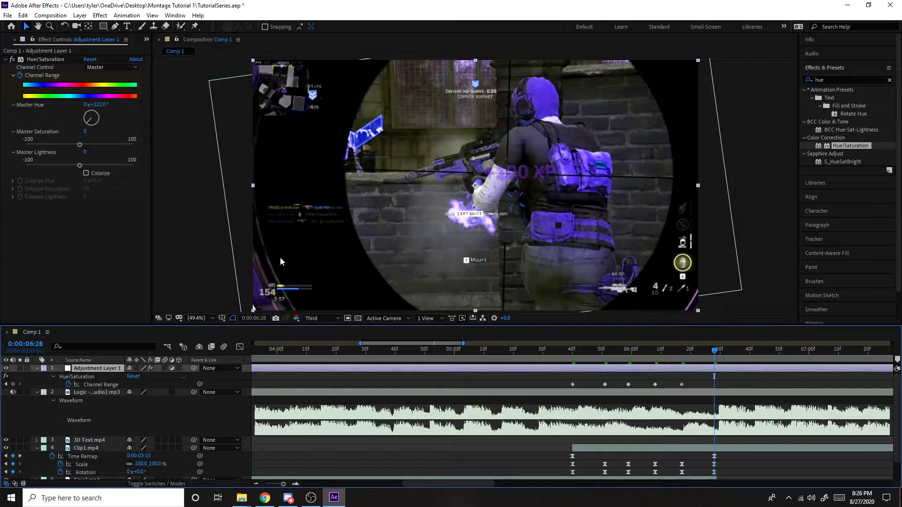
click(100, 105)
key(Return)
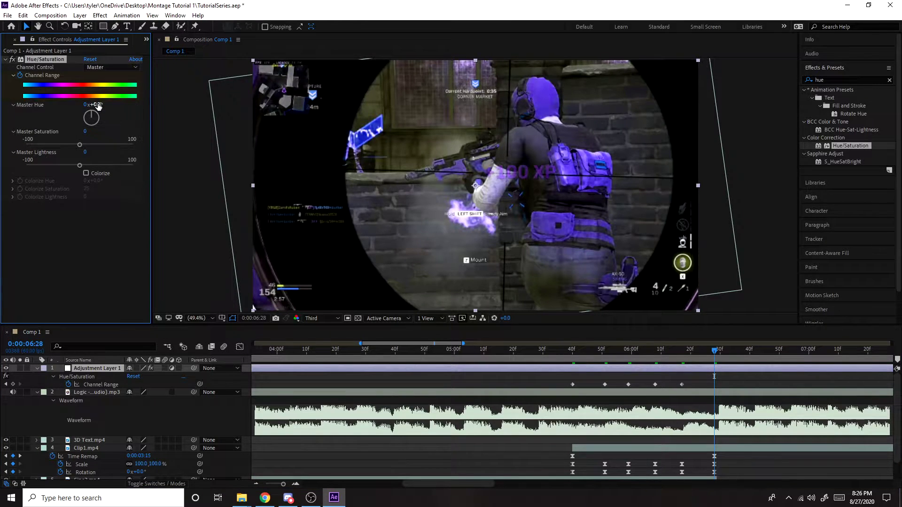
Apply Easy Ease to all six Channel Range keyframes on the adjustment layer.
drag(570, 382, 715, 386)
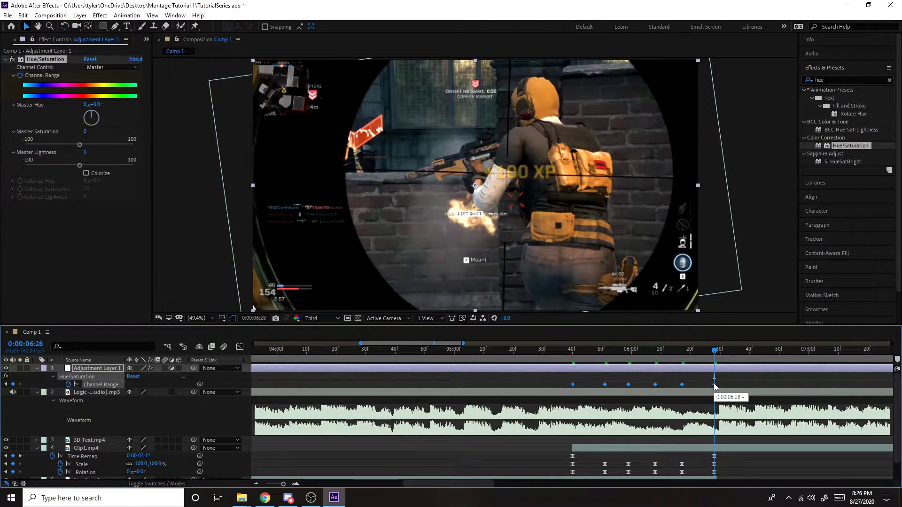
right_click(715, 387)
mouse_move(752, 376)
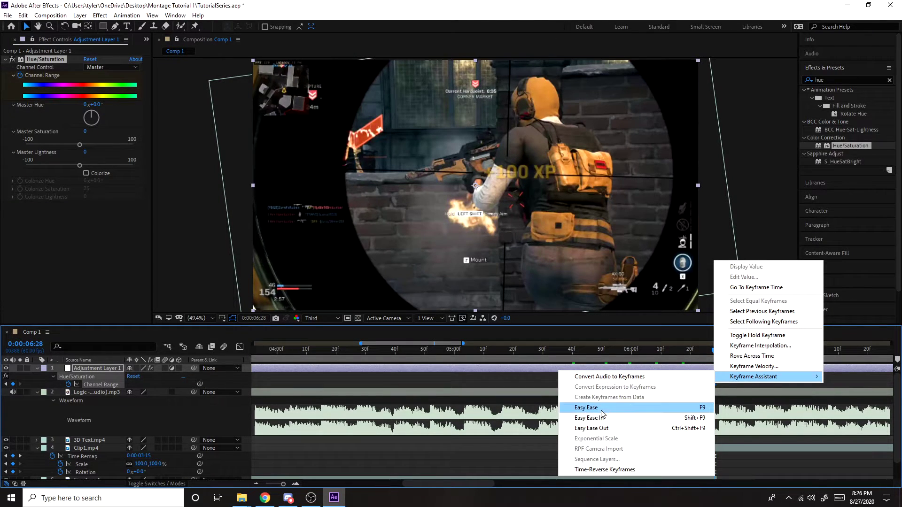
click(602, 411)
Extend the Channel Range speed handles on the first keyframes so the first three intervals form sharp peaks.
click(240, 348)
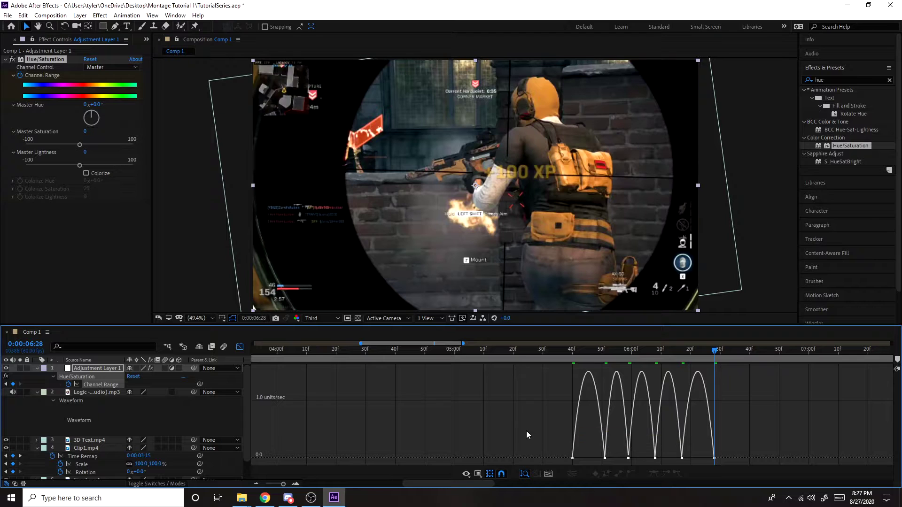
right_click(501, 419)
click(505, 422)
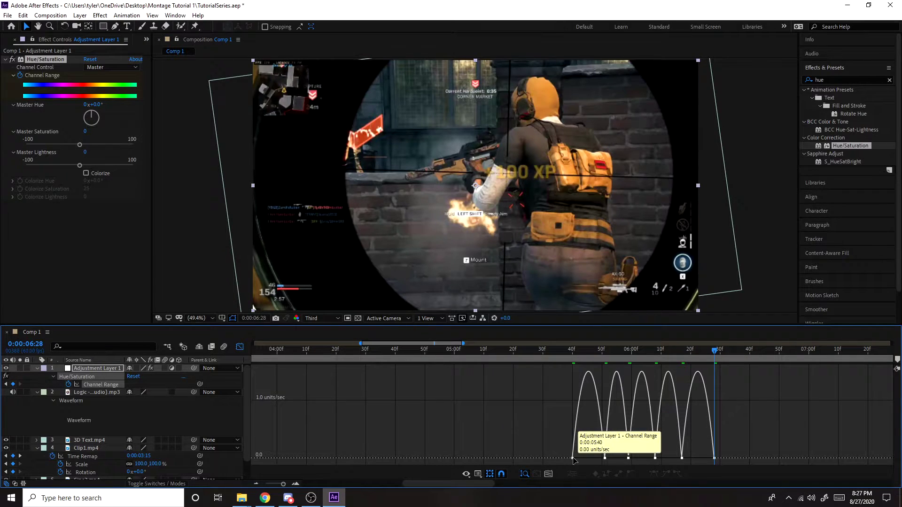
click(573, 458)
click(509, 441)
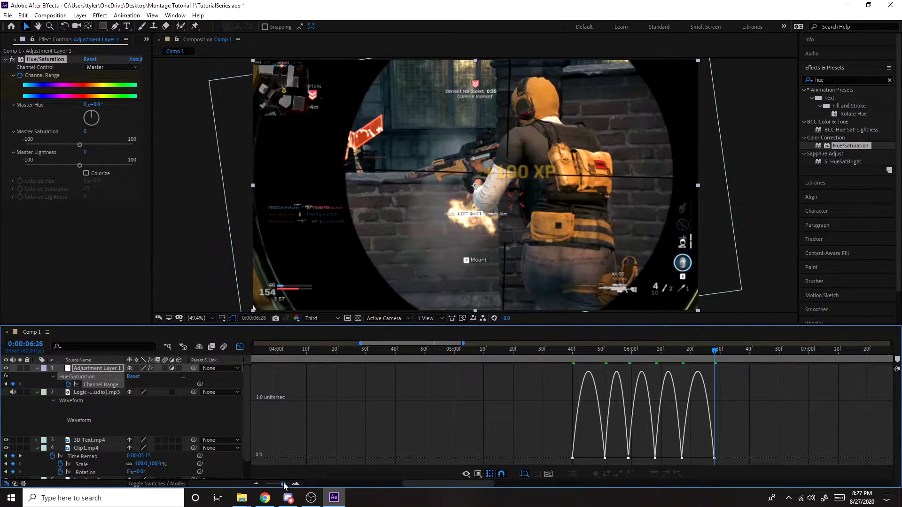
click(574, 458)
drag(579, 458, 626, 463)
click(604, 459)
click(629, 459)
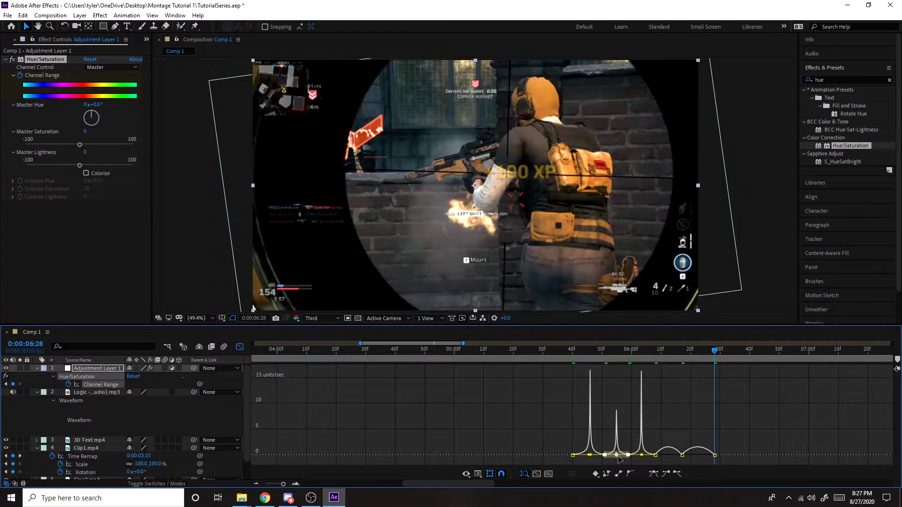
Sharpen the remaining Channel Range speed peaks, leave the graph view, and place the playhead at 0:00:05:45.
click(636, 437)
click(656, 458)
drag(660, 458, 678, 459)
drag(673, 462, 699, 462)
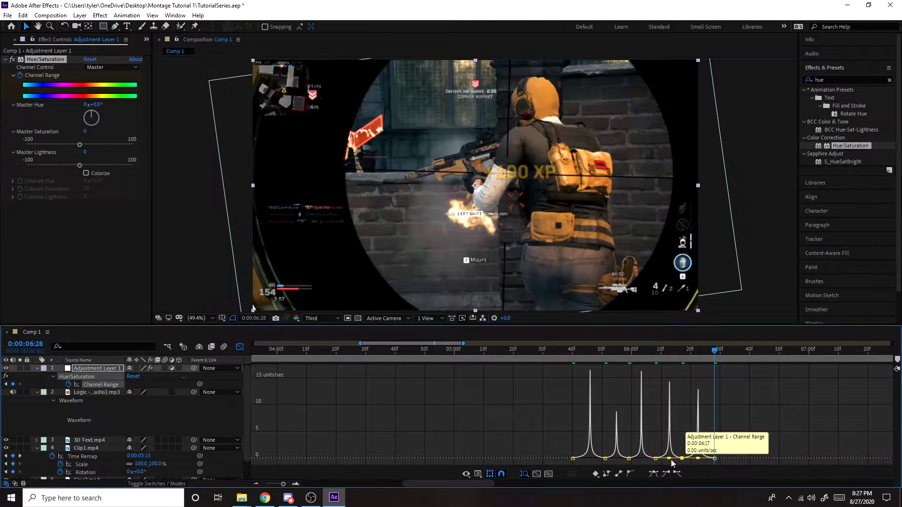
click(605, 459)
click(629, 458)
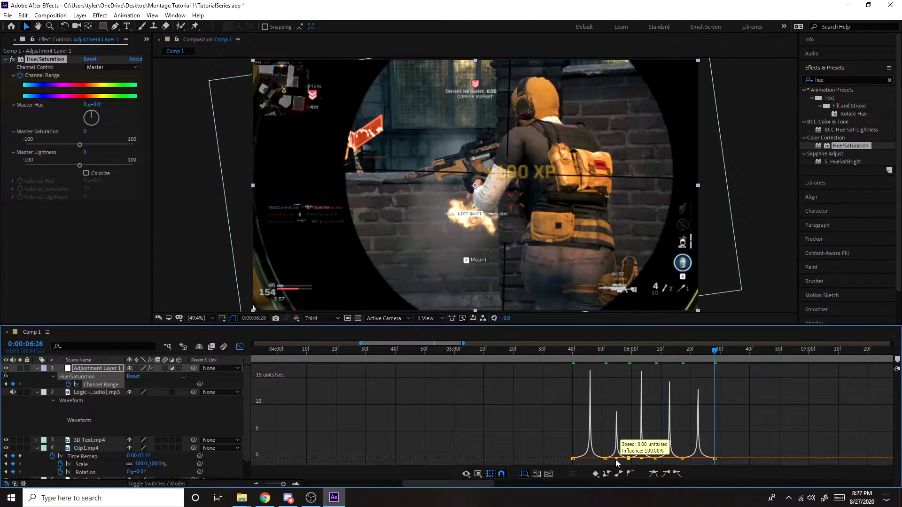
drag(286, 486, 285, 487)
click(462, 353)
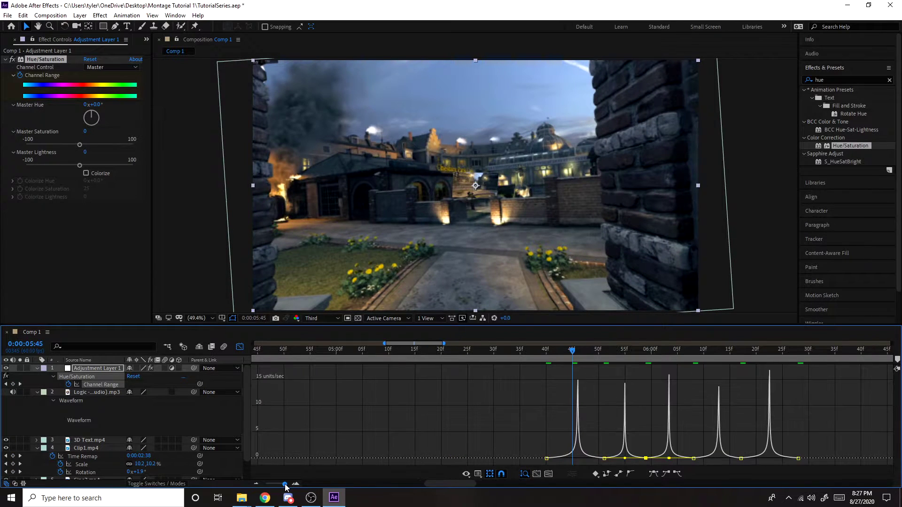
click(239, 347)
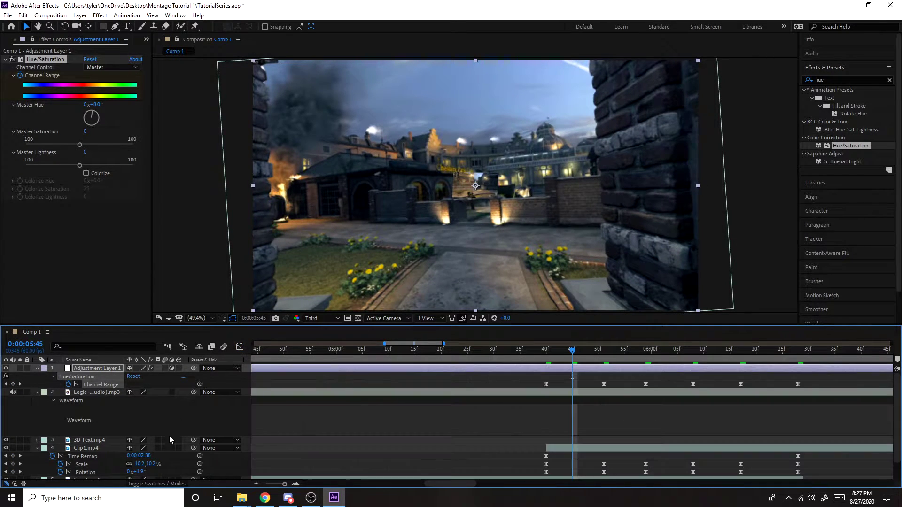
Collapse the adjustment layer's properties and preview the hue-shift transition from 0:00:05:06.
click(37, 369)
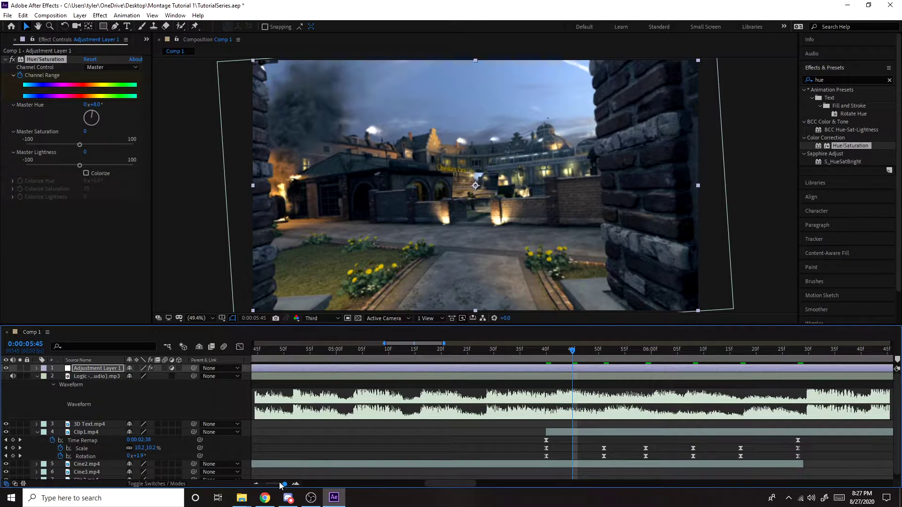
drag(284, 484, 276, 484)
click(562, 352)
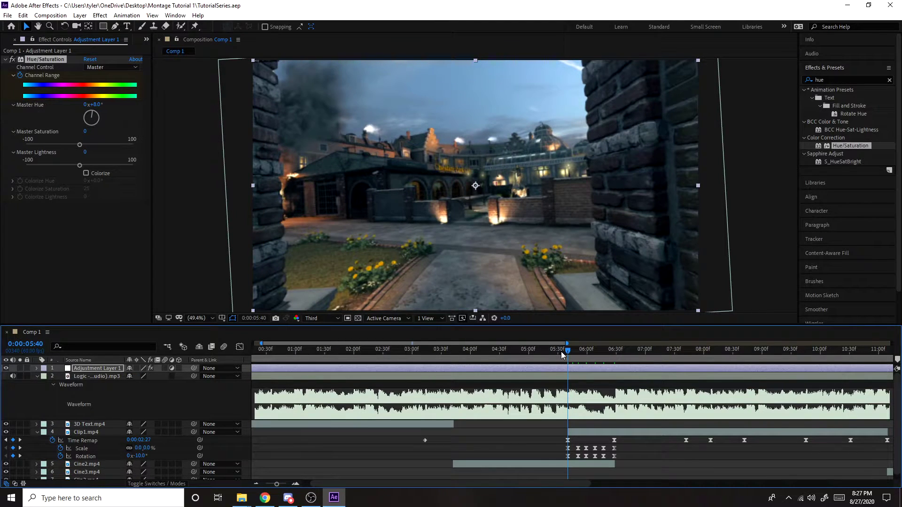
drag(562, 355, 535, 357)
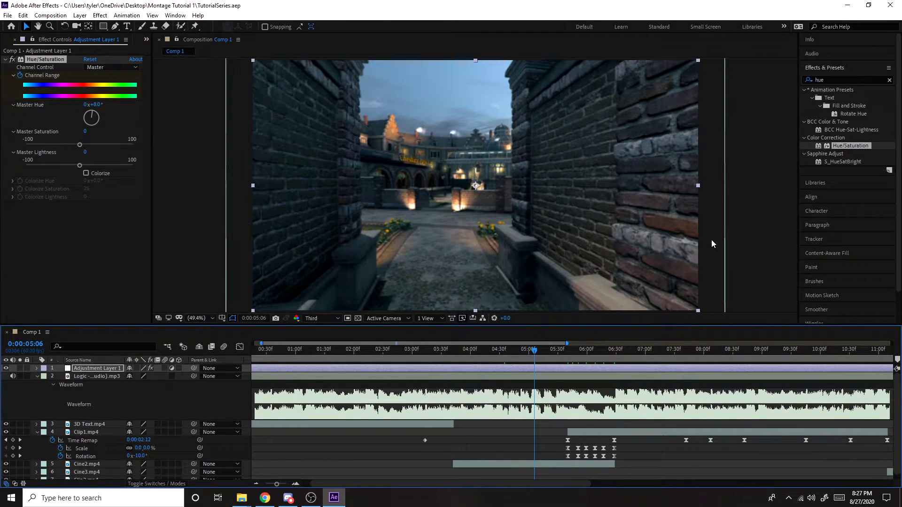
key(space)
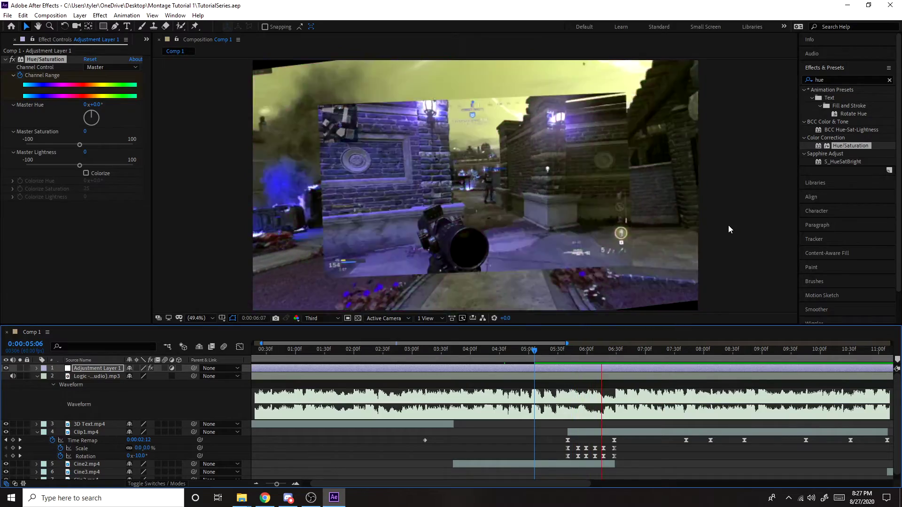
click(737, 228)
key(space)
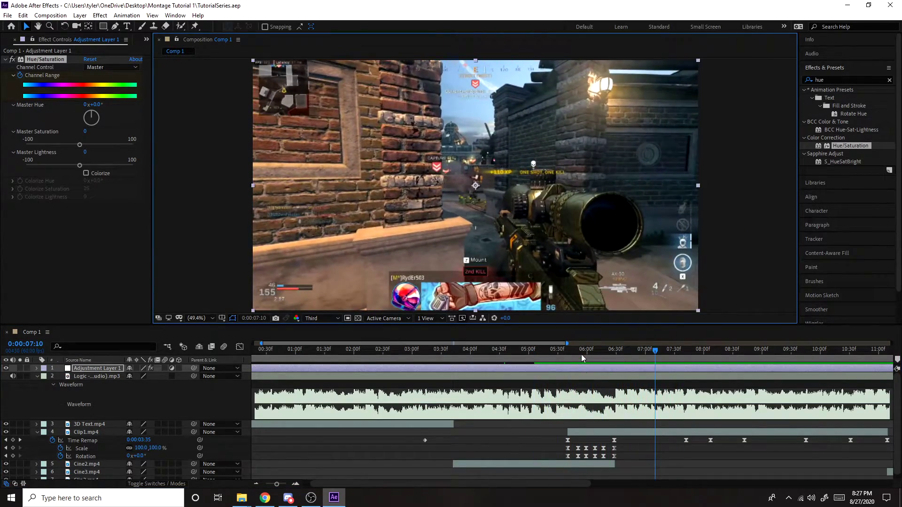
Place the playhead at 0:00:05:40, search the effects for blur, and apply Gaussian Blur (Legacy) to Cine2.mp4.
click(566, 352)
scroll(535, 399, down, 1)
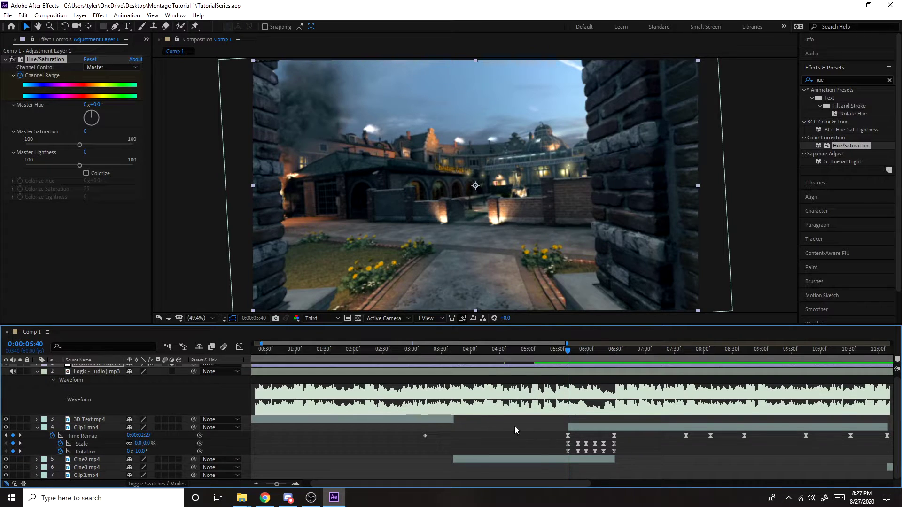
click(534, 461)
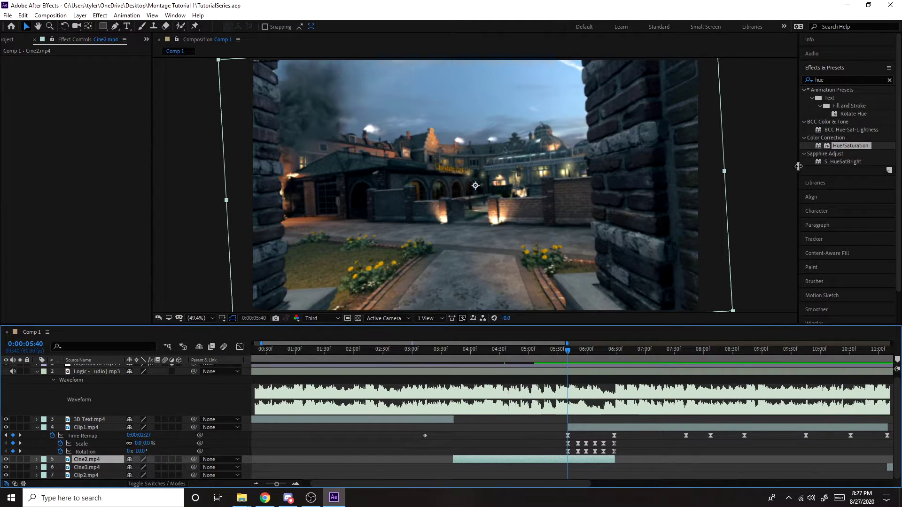
click(802, 79)
text(blur)
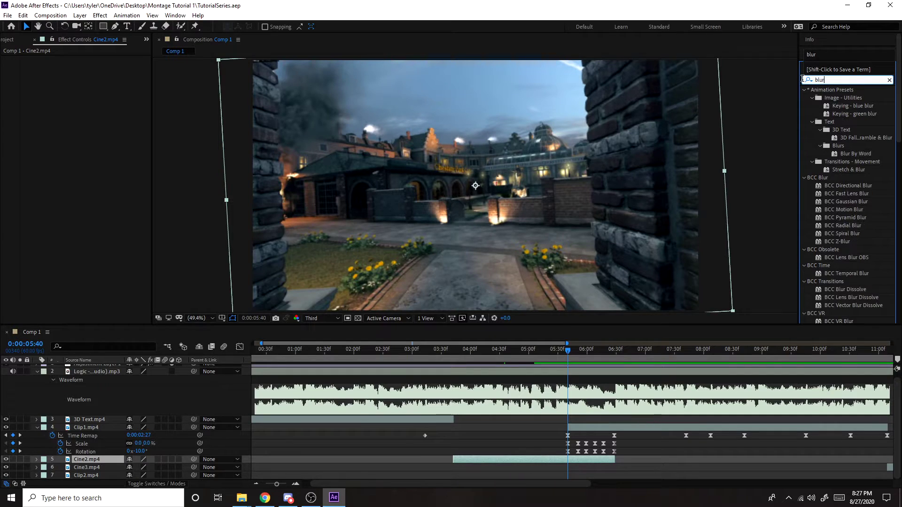
scroll(850, 154, down, 3)
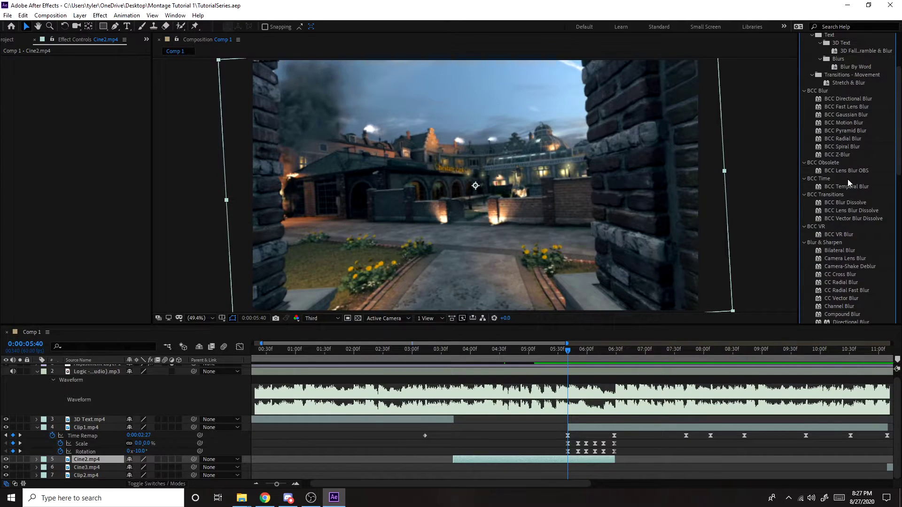
scroll(851, 194, up, 3)
scroll(853, 181, down, 5)
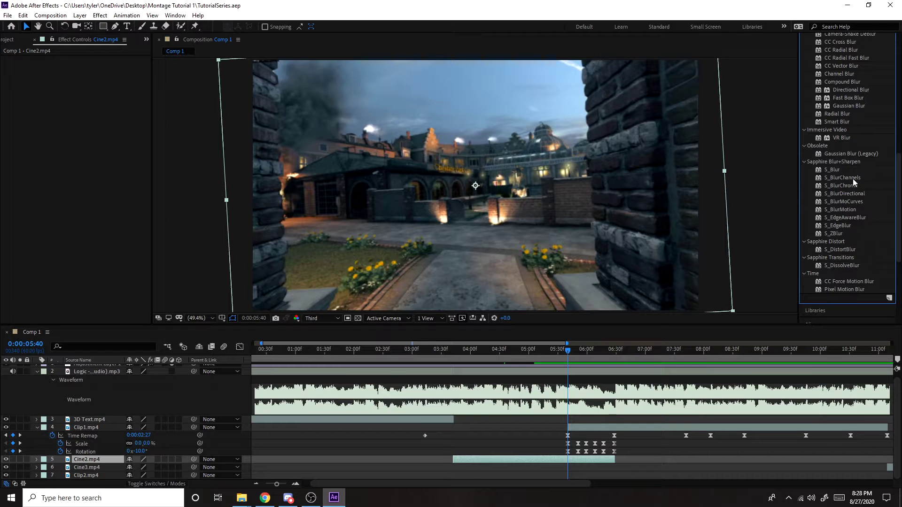
scroll(853, 179, up, 5)
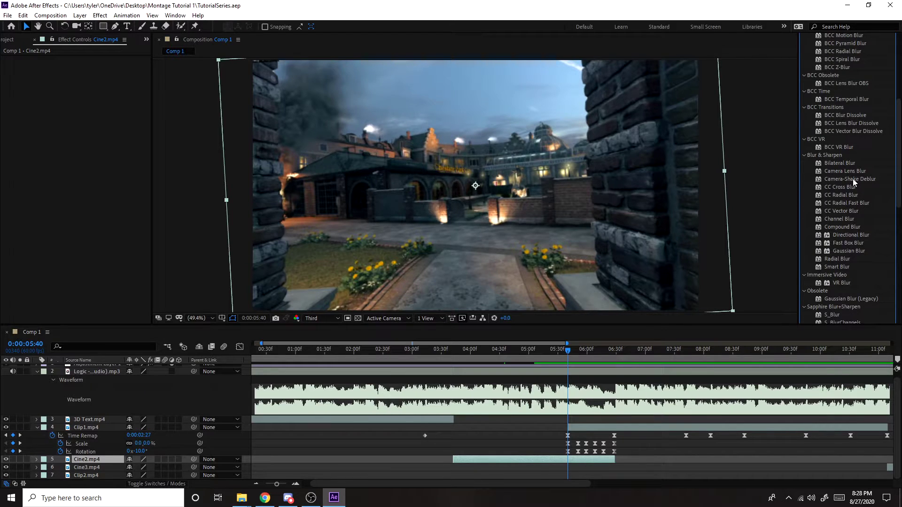
scroll(853, 178, up, 3)
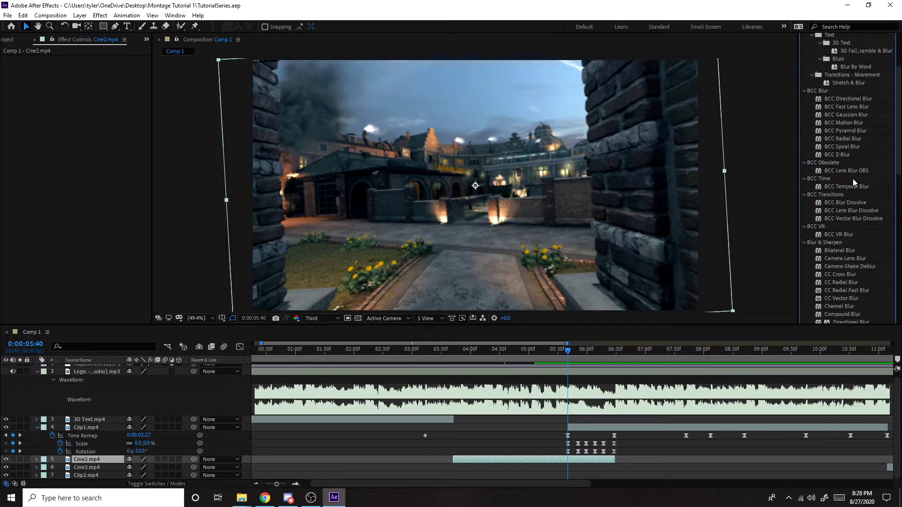
scroll(853, 179, up, 3)
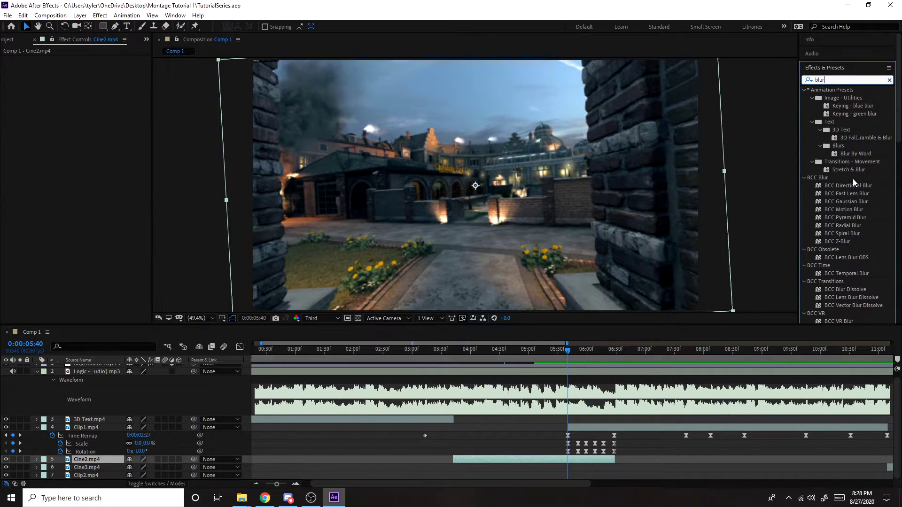
scroll(853, 179, down, 8)
drag(833, 238, 550, 463)
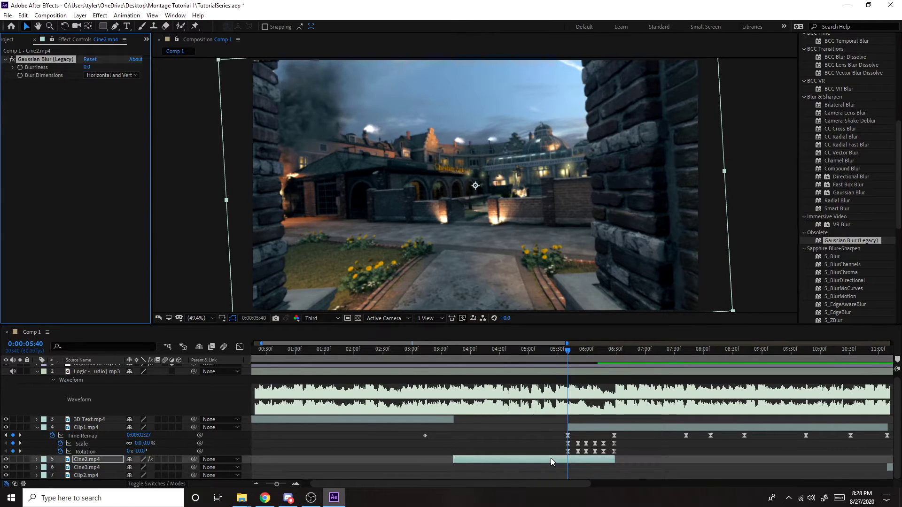
Keyframe Cine2.mp4's Blurriness at 0 at 0:00:05:40 and reveal the layer's keyframed properties.
click(19, 67)
key(u)
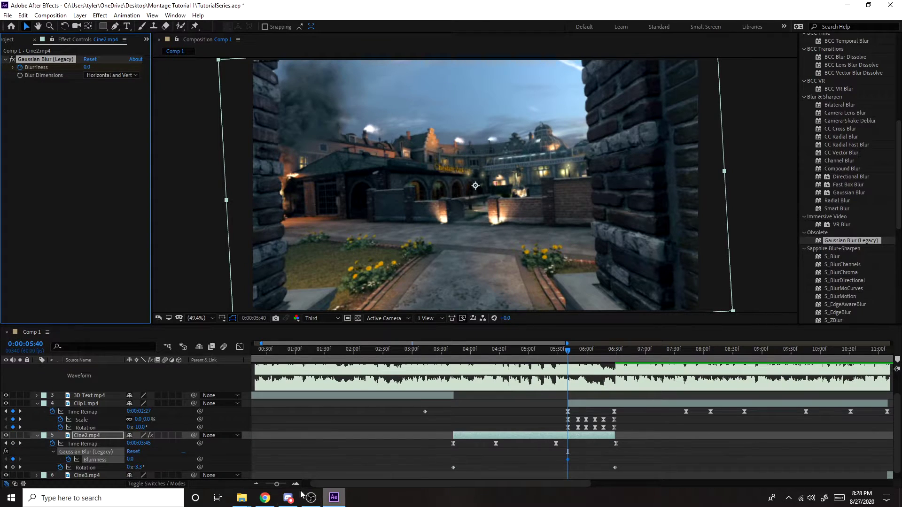
key(=)
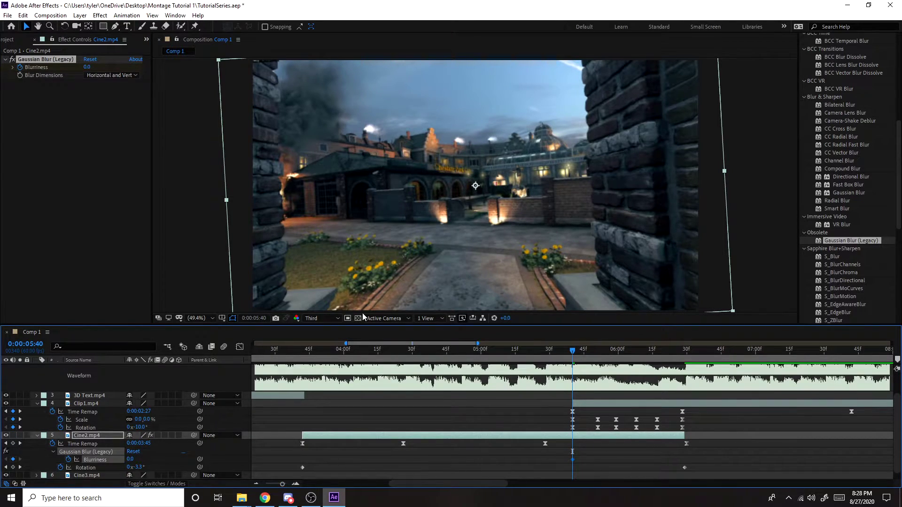
click(585, 454)
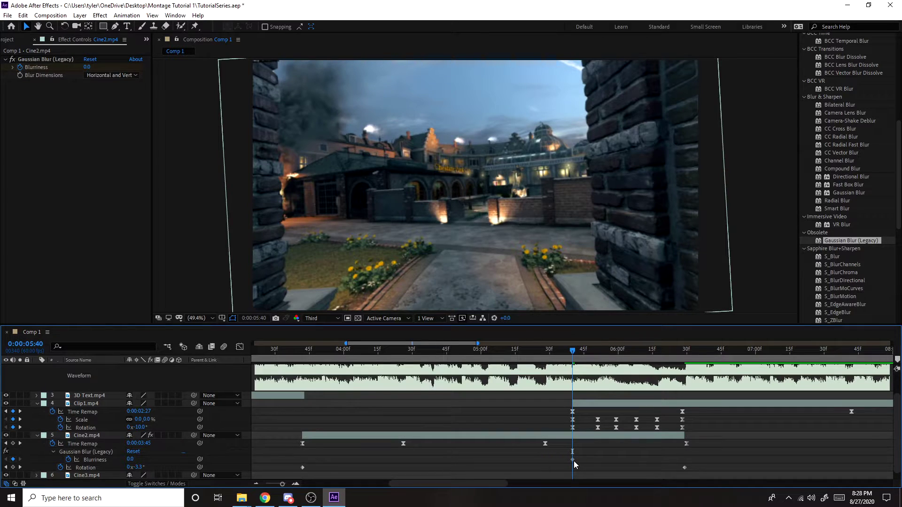
click(573, 460)
Keyframe Cine2.mp4's Blurriness to 5 at 0:00:05:45.
key(space)
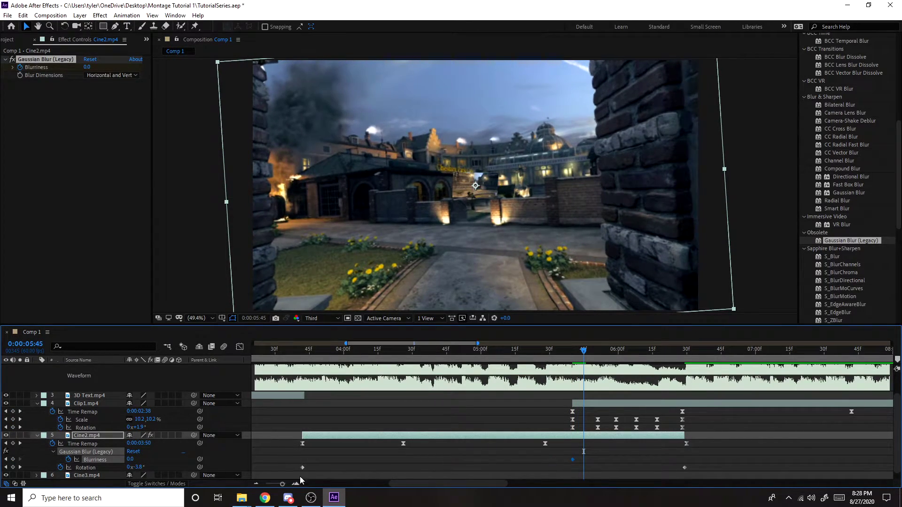
click(131, 460)
text(5)
key(Return)
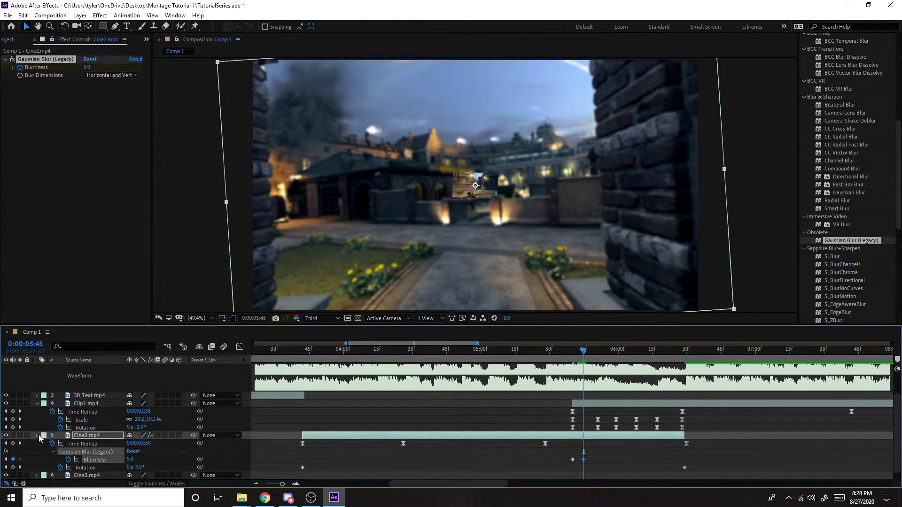
Collapse the layer properties, save the project, and preview the blurred transition from 0:00:05:14 and again from 0:00:05:40.
click(37, 436)
drag(281, 484, 272, 486)
key(ctrl+s)
mouse_move(467, 354)
mouse_down()
mouse_move(451, 358)
mouse_move(490, 355)
mouse_move(455, 361)
mouse_up()
key(space)
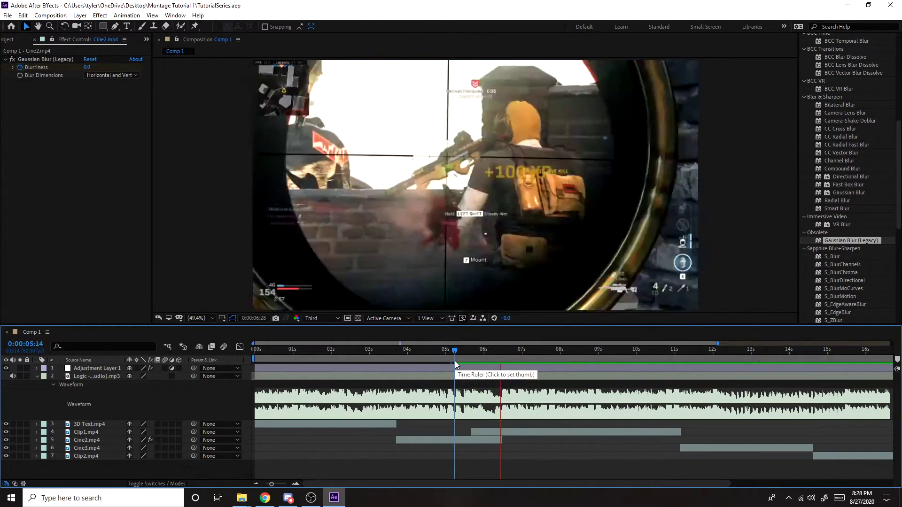
drag(455, 361, 470, 359)
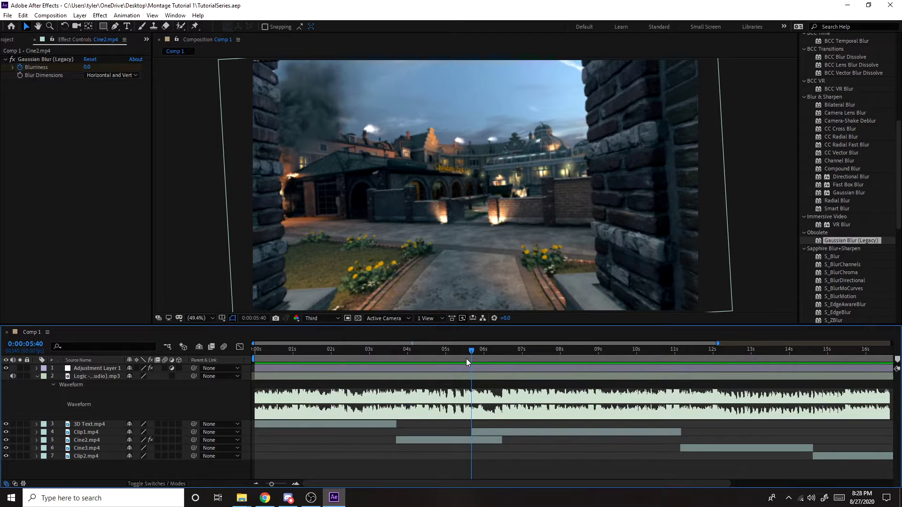
key(space)
Clear the effects search and add a new adjustment layer named Transitions.
scroll(843, 210, up, 8)
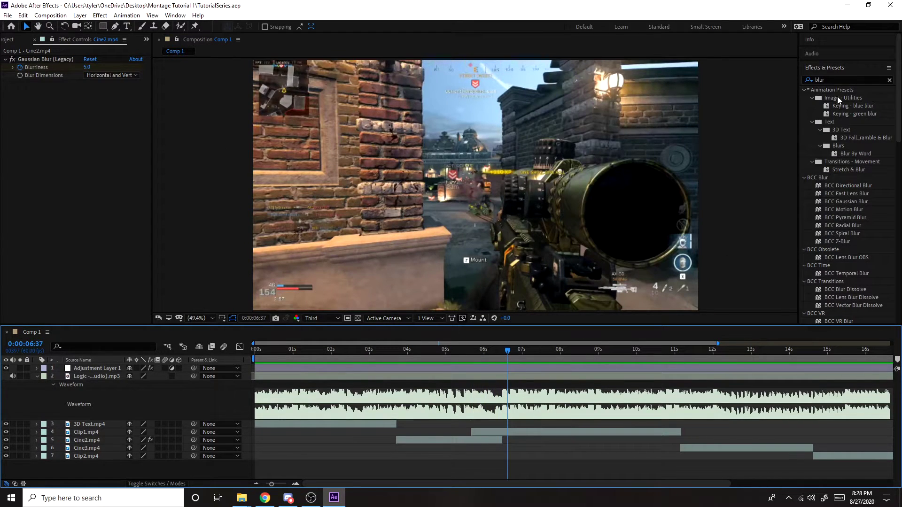
click(890, 52)
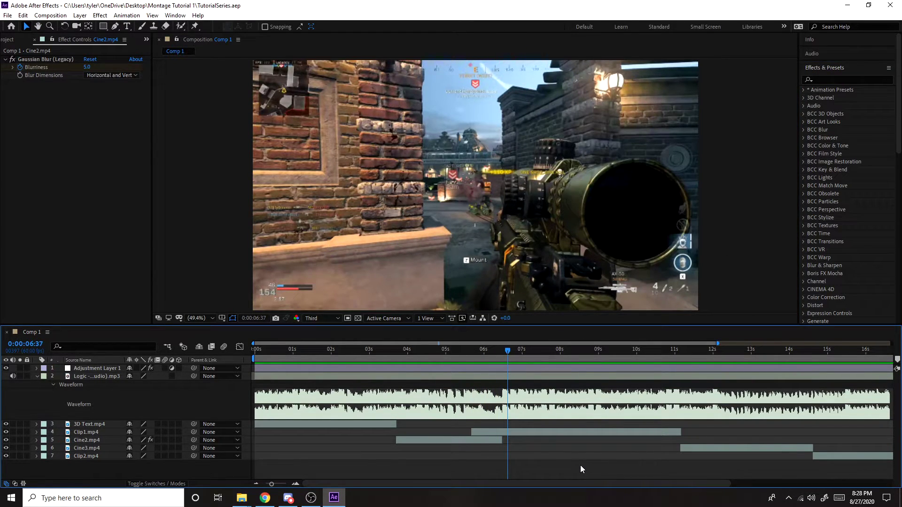
click(80, 15)
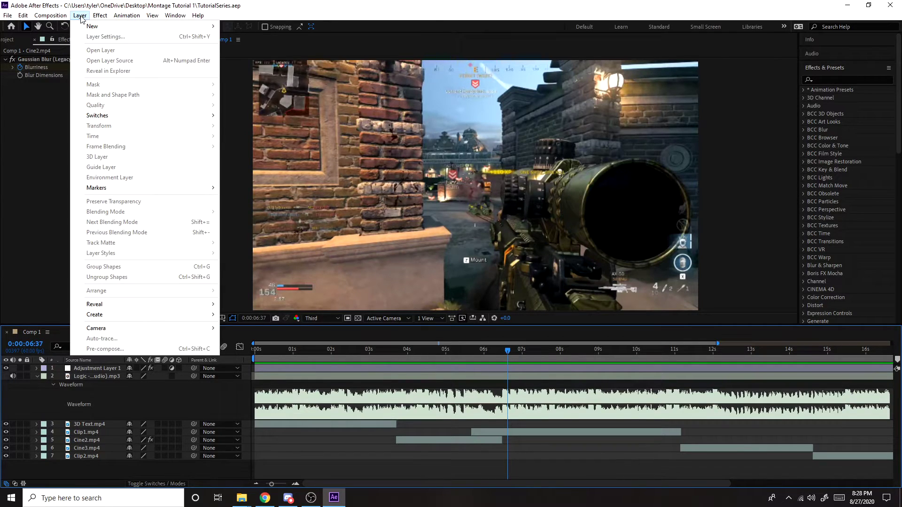
mouse_move(85, 26)
click(263, 89)
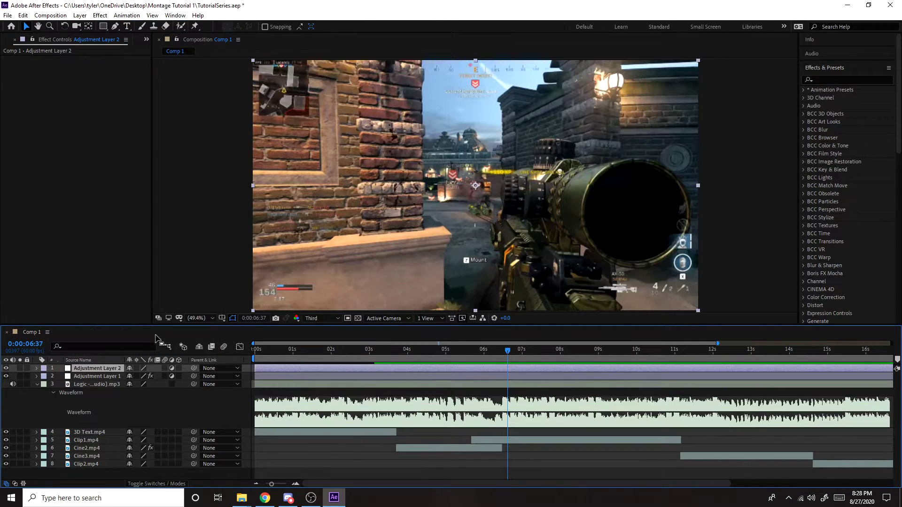
right_click(116, 370)
click(132, 371)
text(Tran)
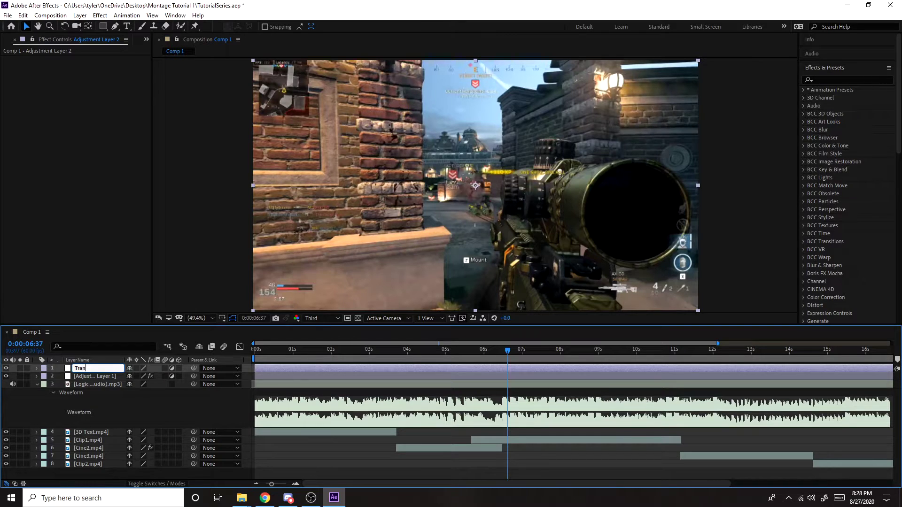
text(sitions)
key(Return)
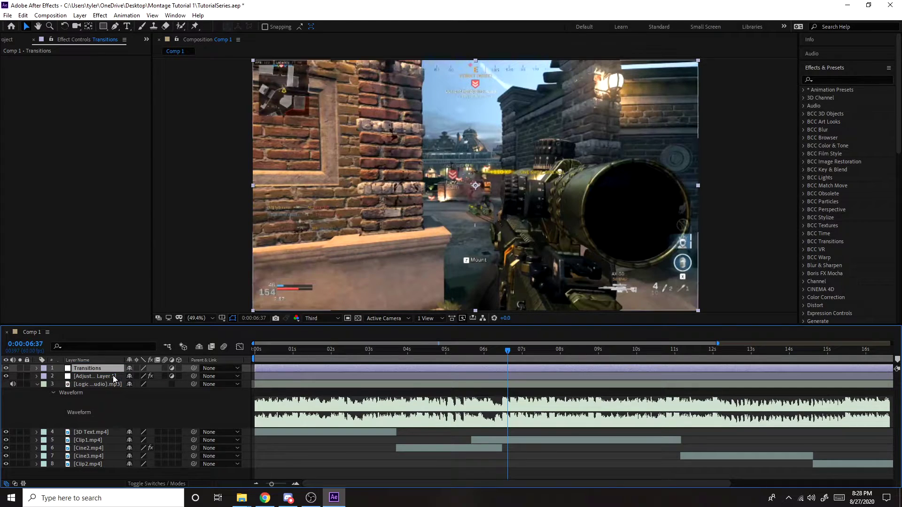
Rename Adjustment Layer 1, which holds the Hue/Saturation effect, as Rainbow.
click(94, 377)
key(Return)
text(Rainbow)
key(Return)
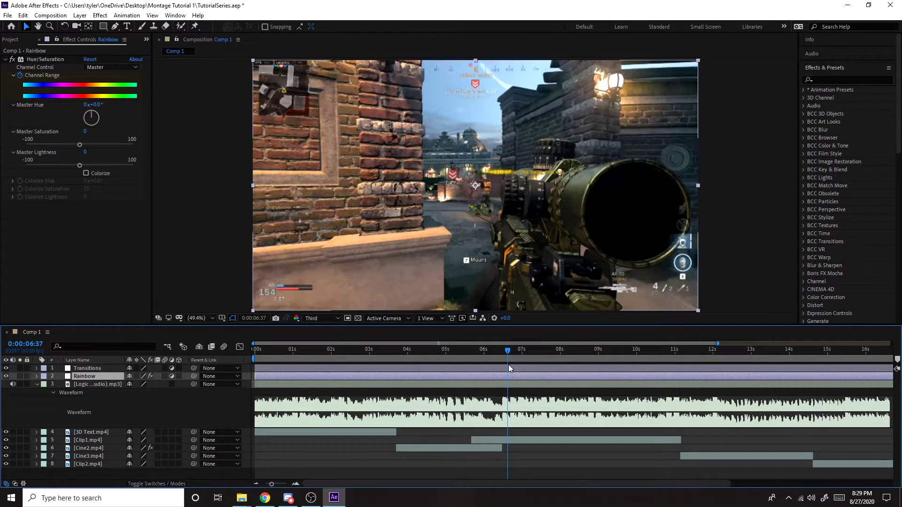
Apply the GlowTransition.ffx preset from the pack's Transitions folder to the Transitions layer at 0:00:03:42, where Cine2.mp4 begins.
click(509, 369)
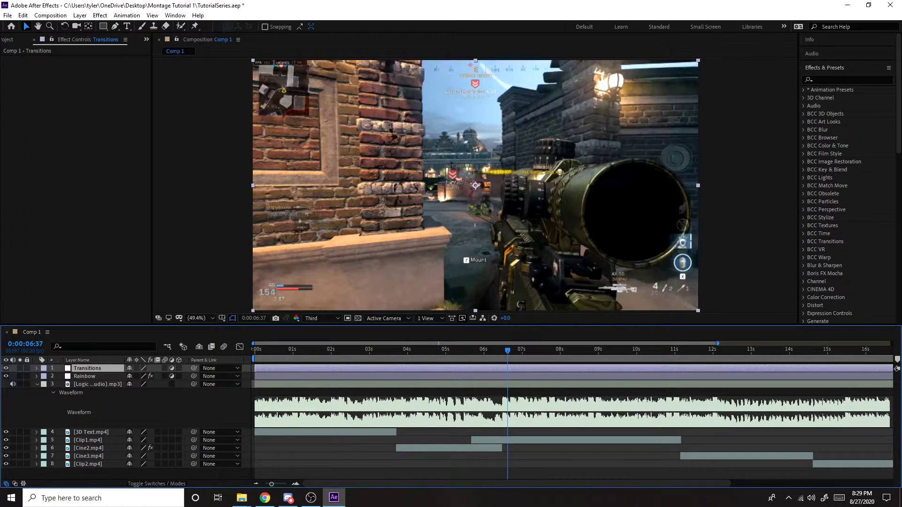
click(356, 448)
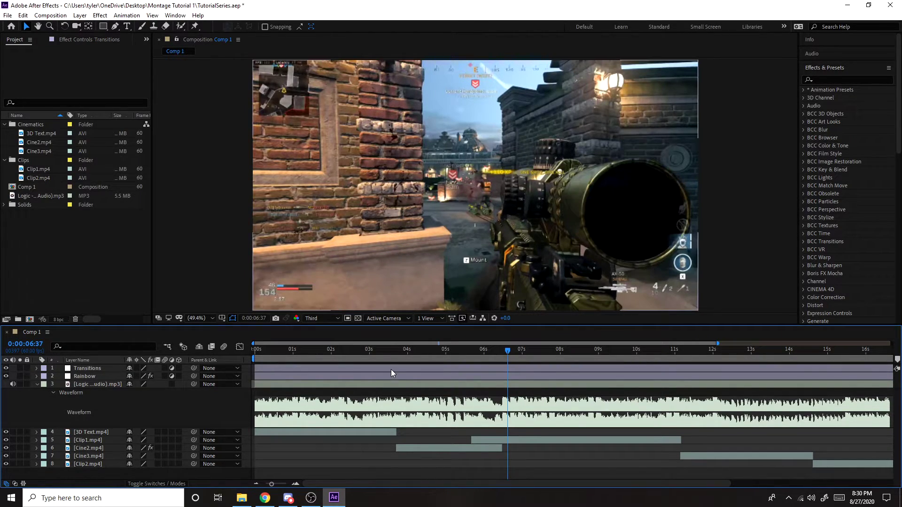
drag(399, 357, 397, 356)
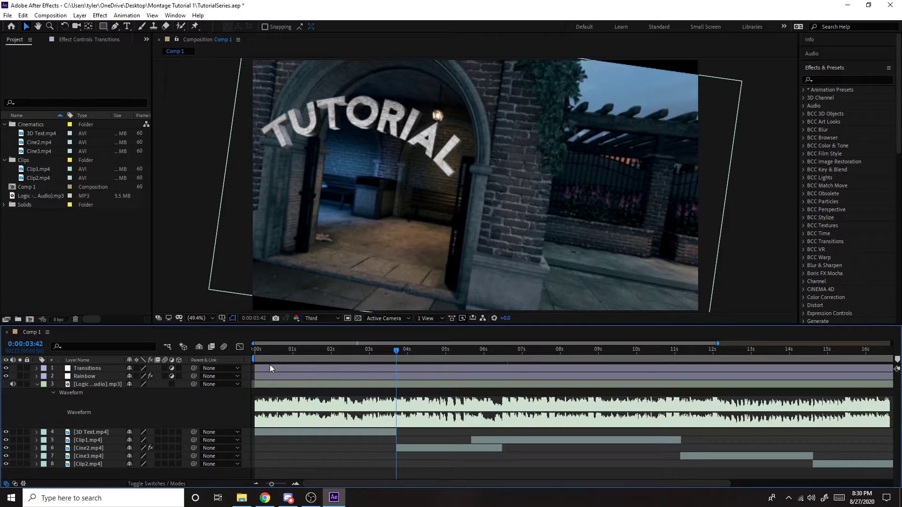
click(295, 370)
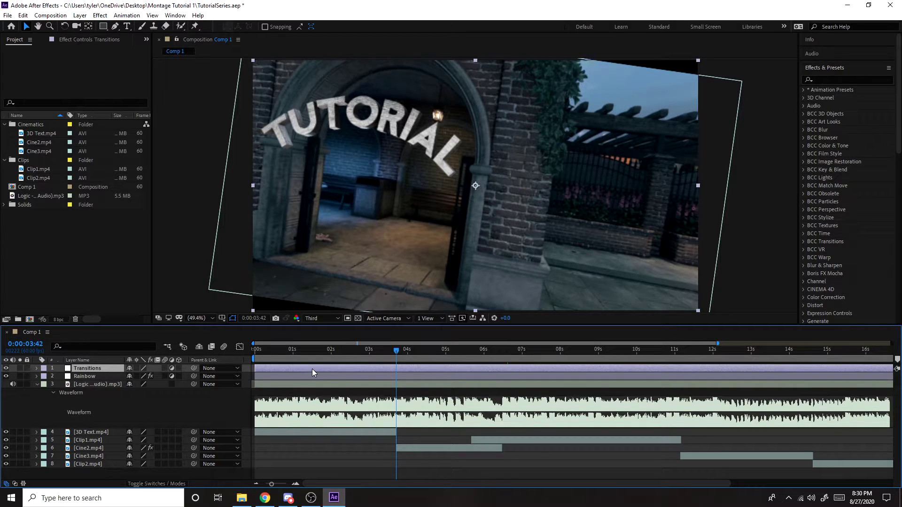
click(126, 15)
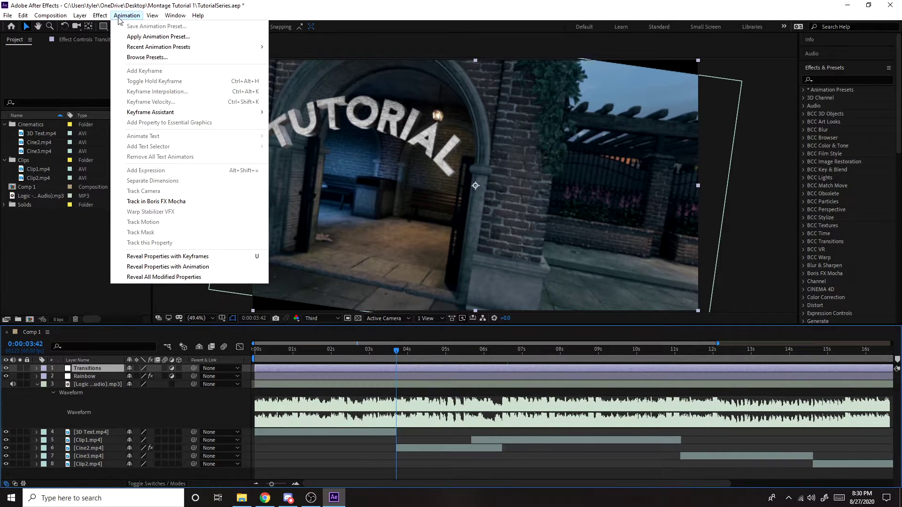
click(136, 40)
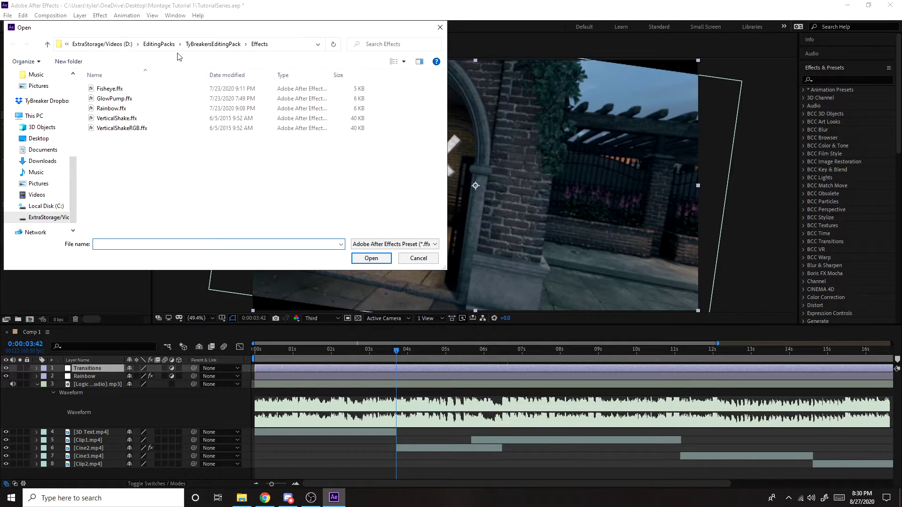
click(214, 45)
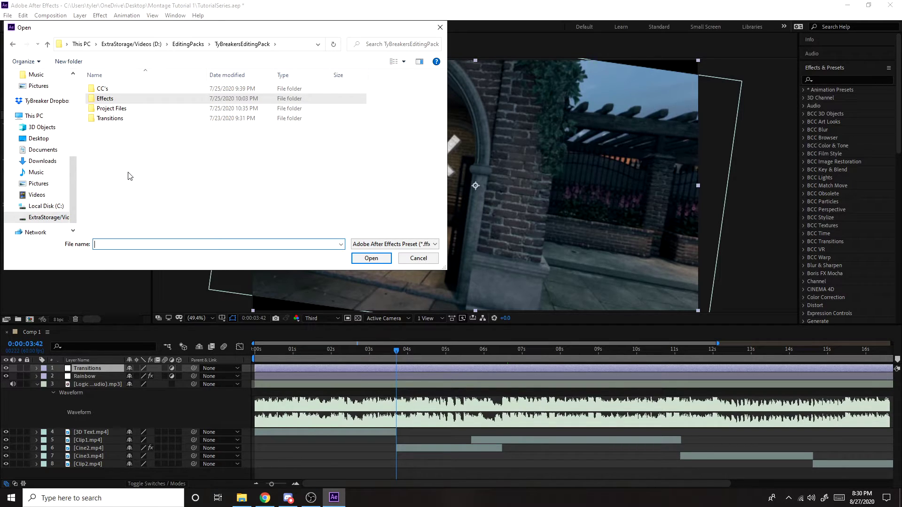
double_click(117, 122)
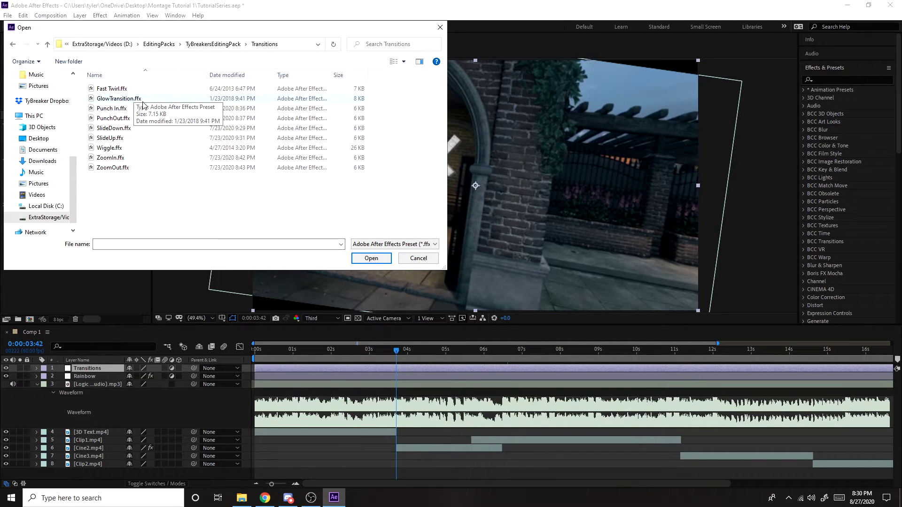
click(126, 99)
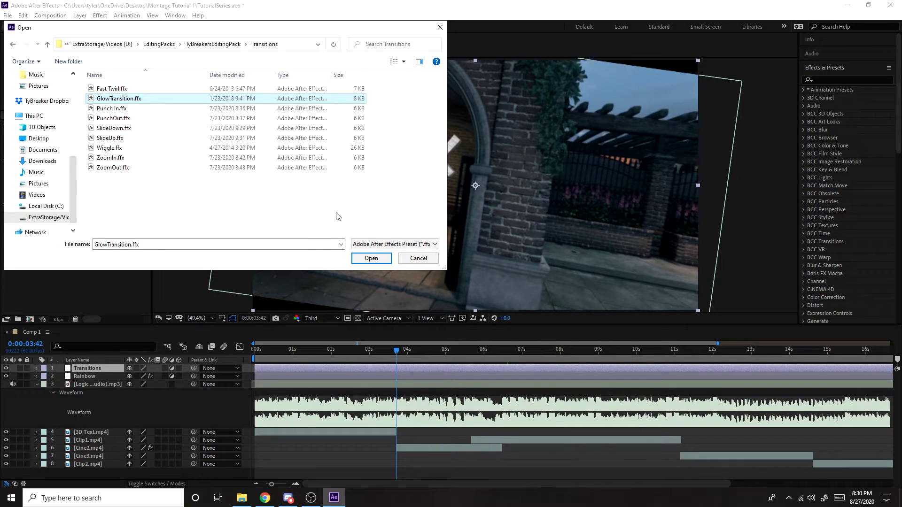
click(371, 257)
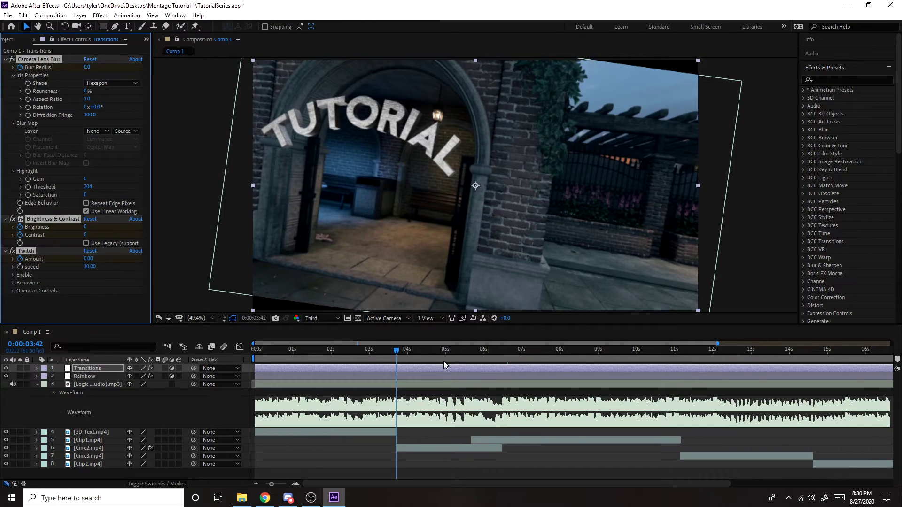
Reveal the glow transition's keyframes and shift them all earlier so the middle ones align with the cut at 0:00:03:42.
key(u)
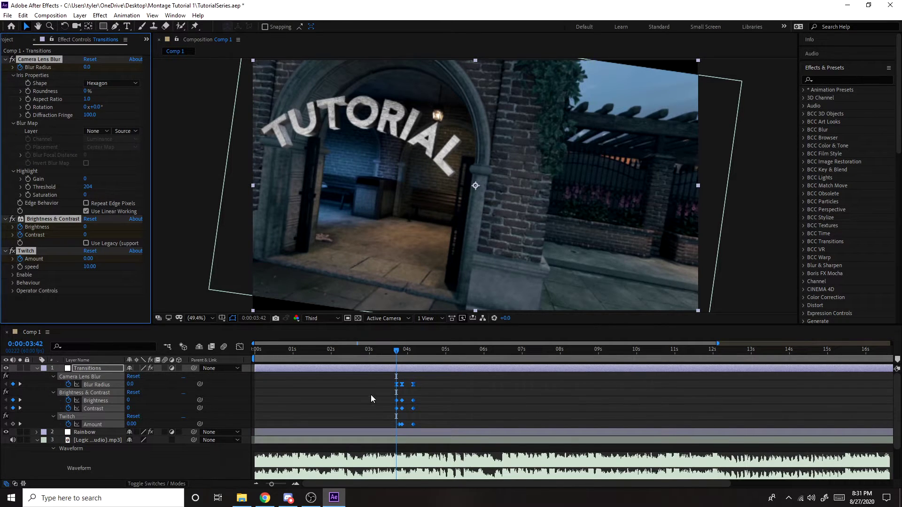
scroll(400, 397, down, 3)
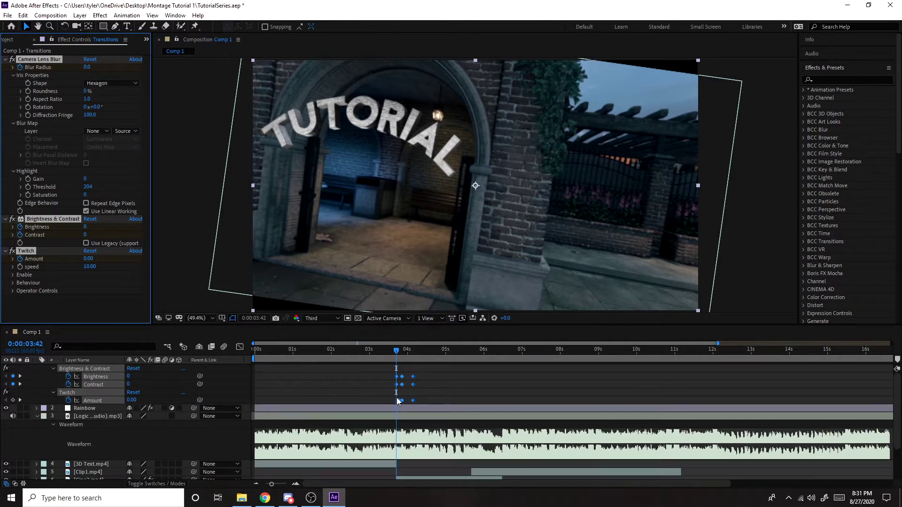
scroll(396, 398, down, 1)
click(397, 356)
scroll(395, 389, up, 1)
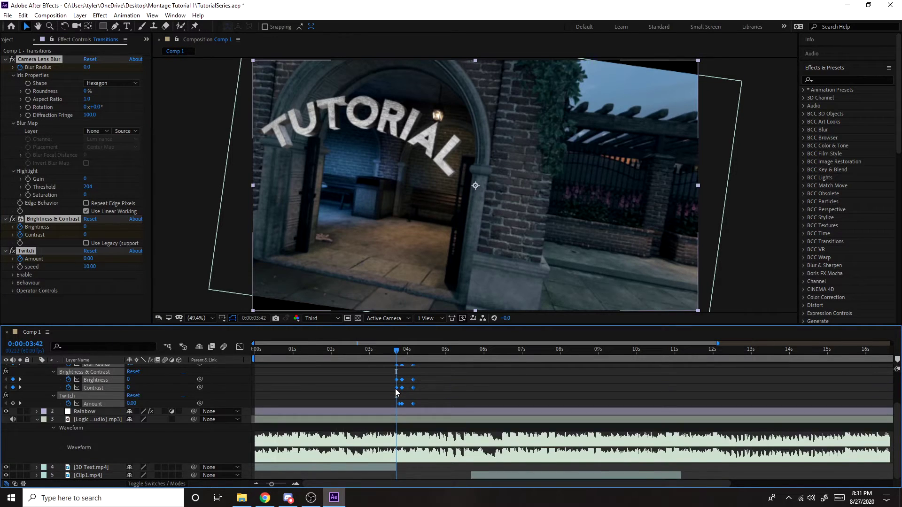
scroll(395, 393, up, 1)
drag(272, 485, 281, 485)
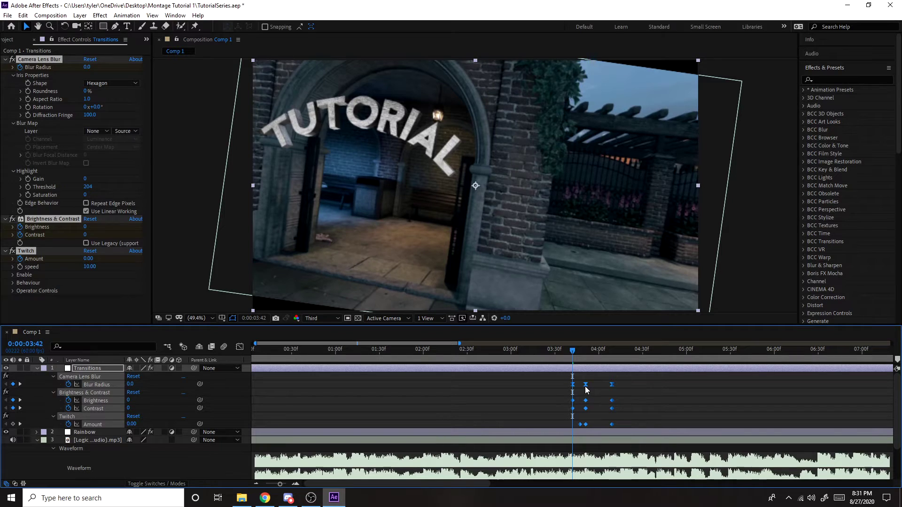
drag(586, 386, 573, 387)
scroll(573, 396, down, 2)
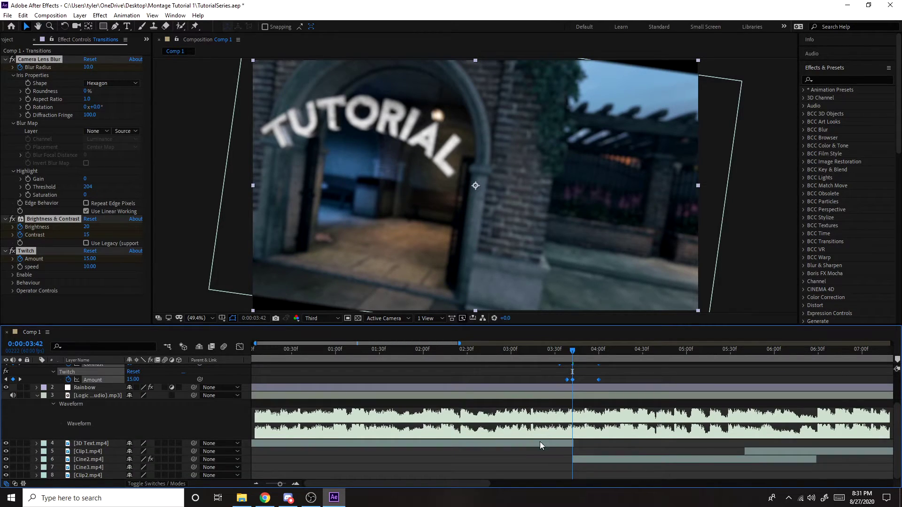
scroll(567, 400, up, 2)
scroll(566, 401, down, 2)
scroll(572, 446, up, 2)
Paste the glow transition keyframes at Clip2.mp4's start, 0:00:14:37, and shift them earlier so the middle ones align with the cut.
drag(280, 485, 271, 485)
scroll(443, 439, down, 2)
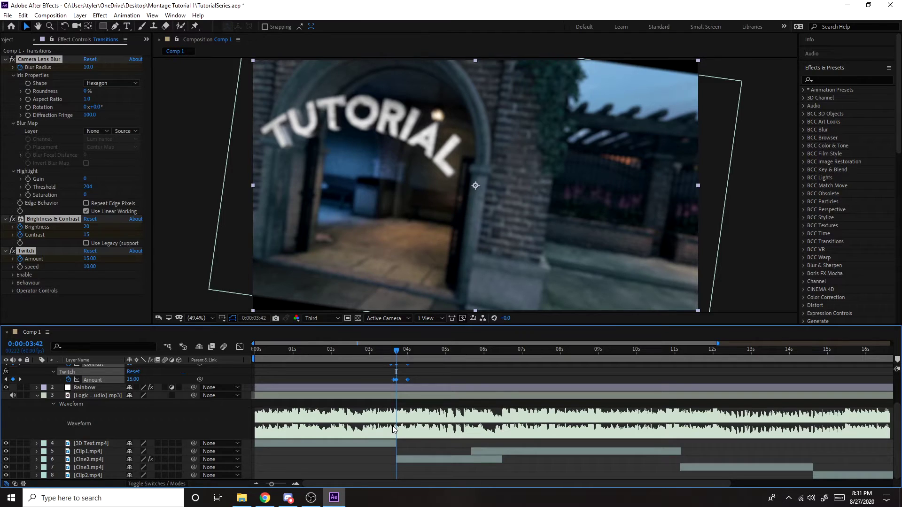
scroll(396, 430, up, 2)
drag(271, 484, 266, 484)
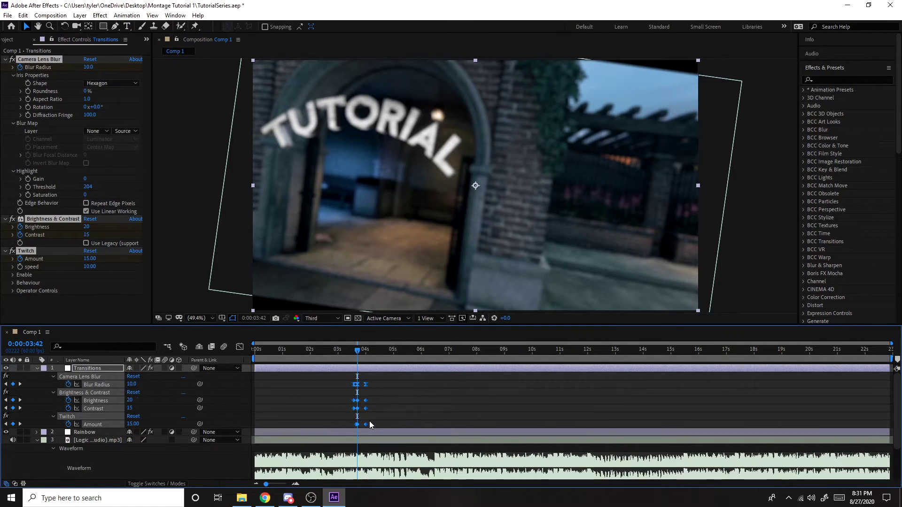
scroll(342, 376, down, 2)
scroll(342, 376, up, 1)
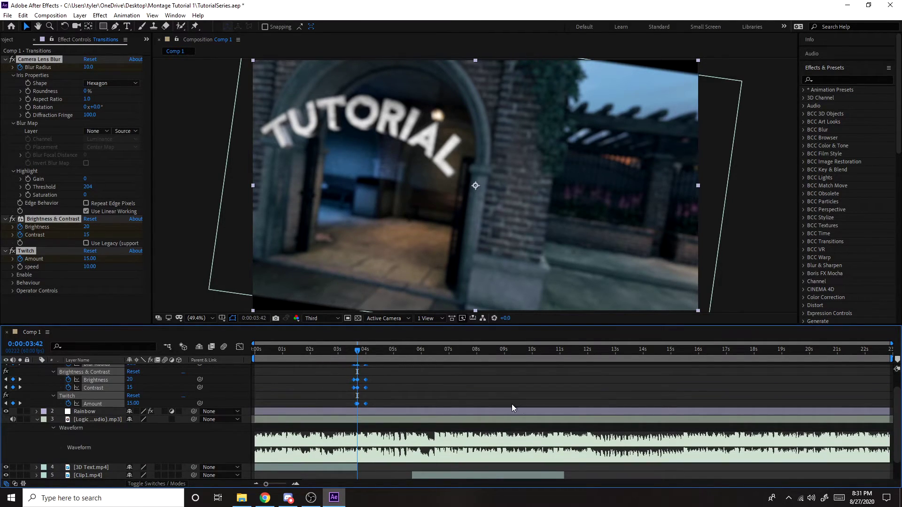
scroll(610, 402, down, 1)
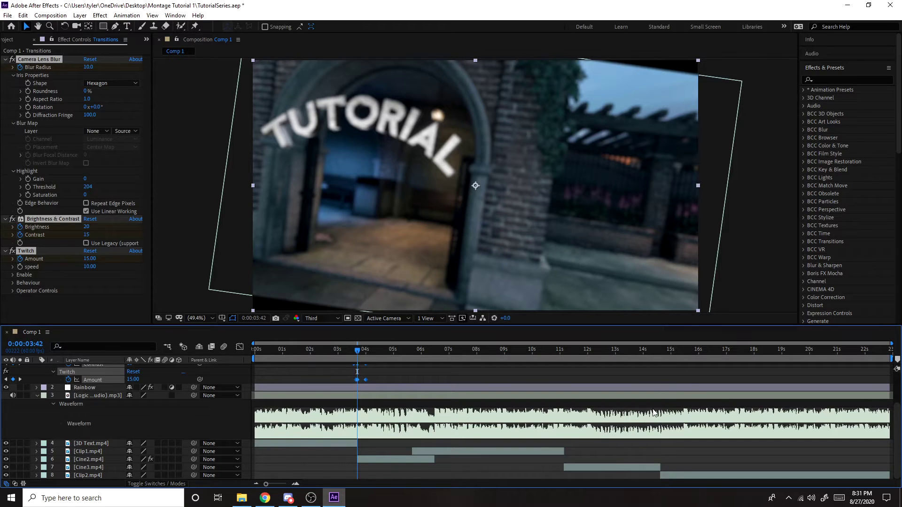
click(660, 360)
key(ctrl+v)
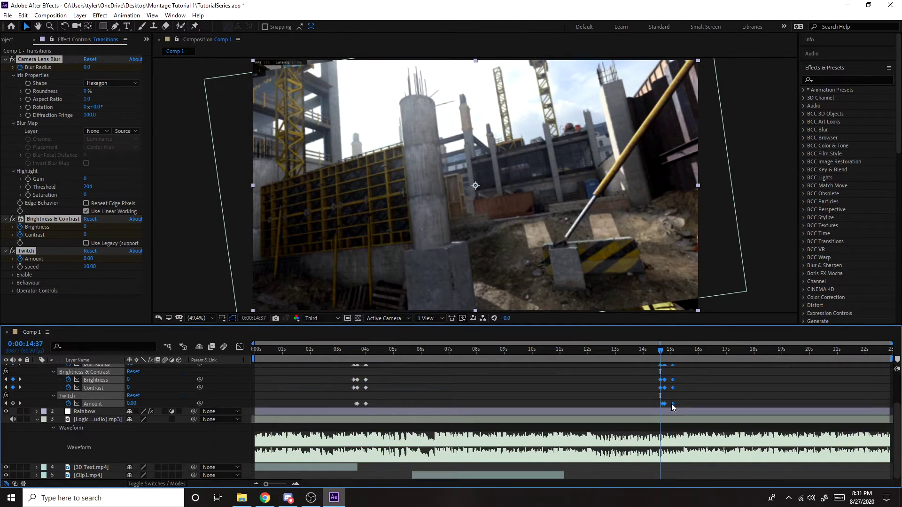
scroll(509, 381, down, 2)
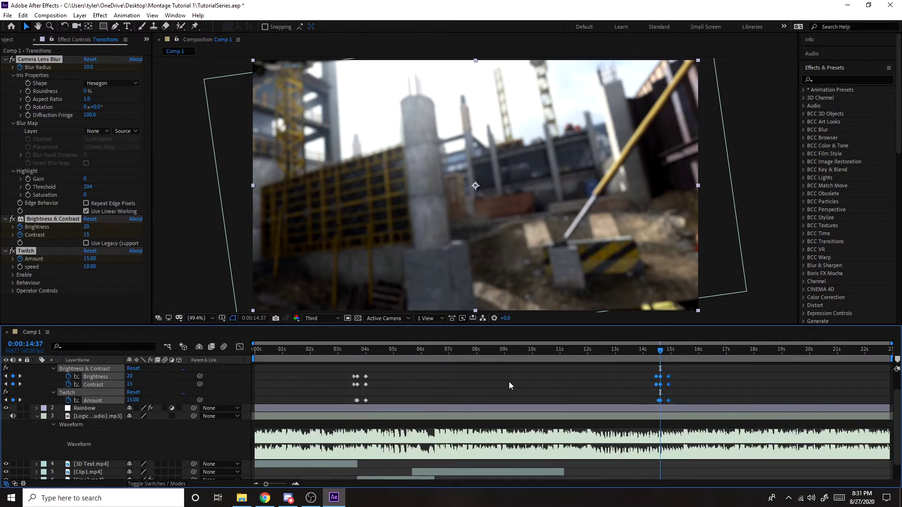
Collapse the layer's keyframes and apply the Wiggle.ffx preset to the Transitions layer at 0:00:11:09, where Cine3.mp4 begins.
click(568, 357)
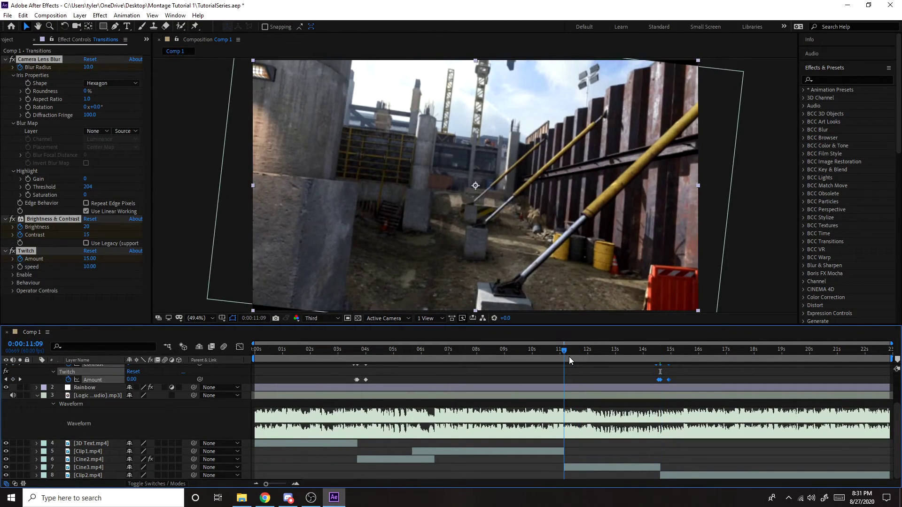
scroll(428, 434, up, 2)
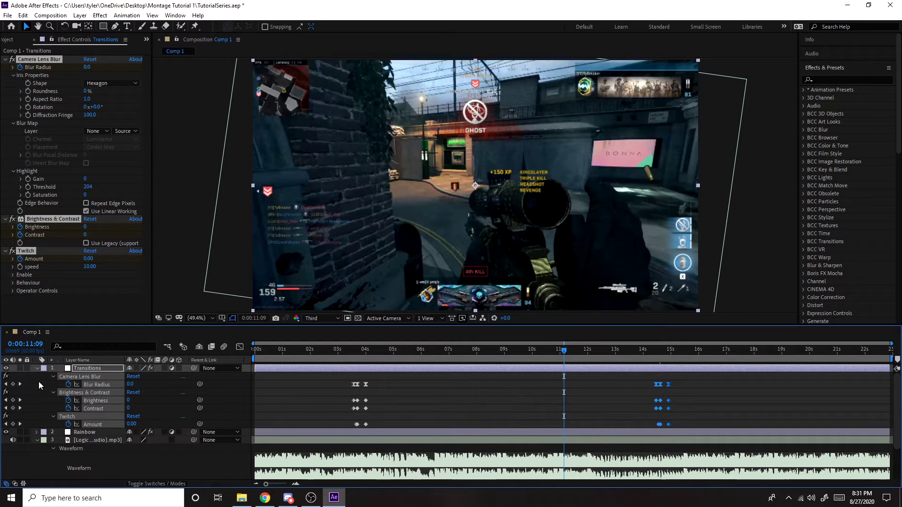
key(u)
click(127, 15)
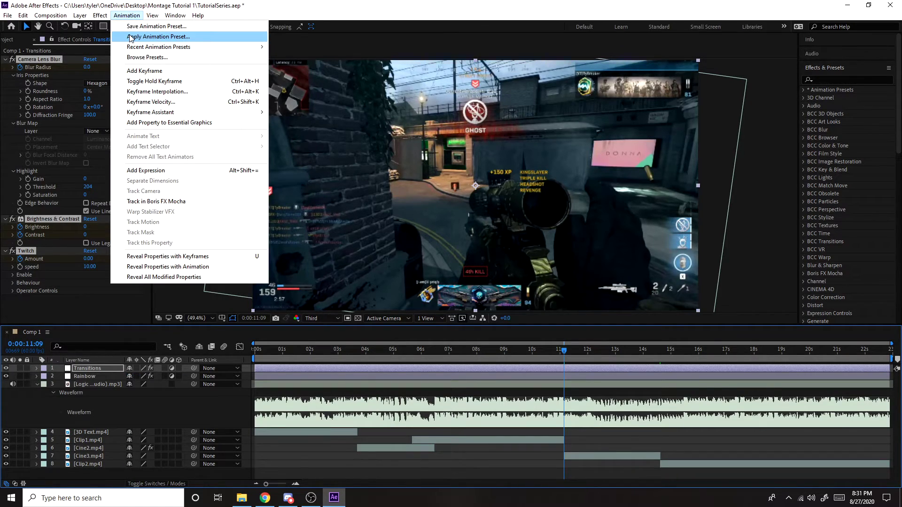
click(130, 38)
double_click(127, 151)
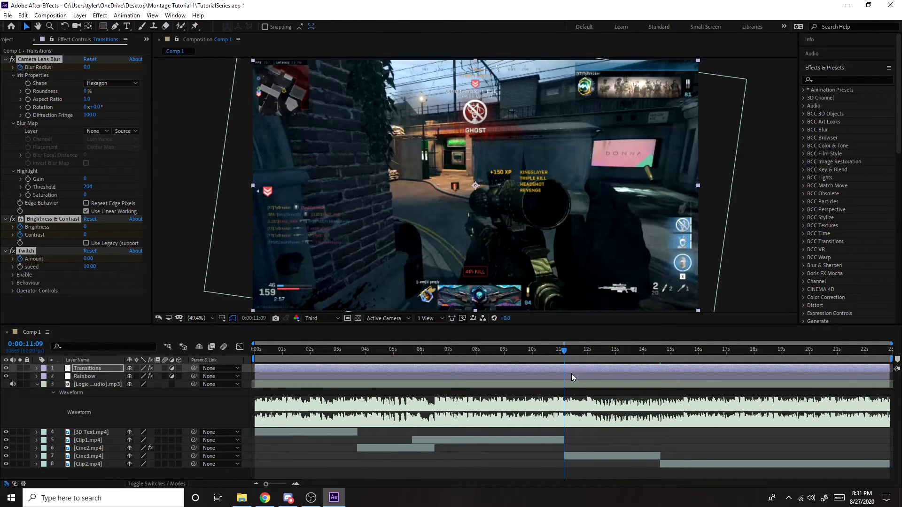
Shift all S_Shake keyframes earlier so the last Z Dist keyframes align with 0:00:11:09, and save the project.
scroll(551, 398, down, 3)
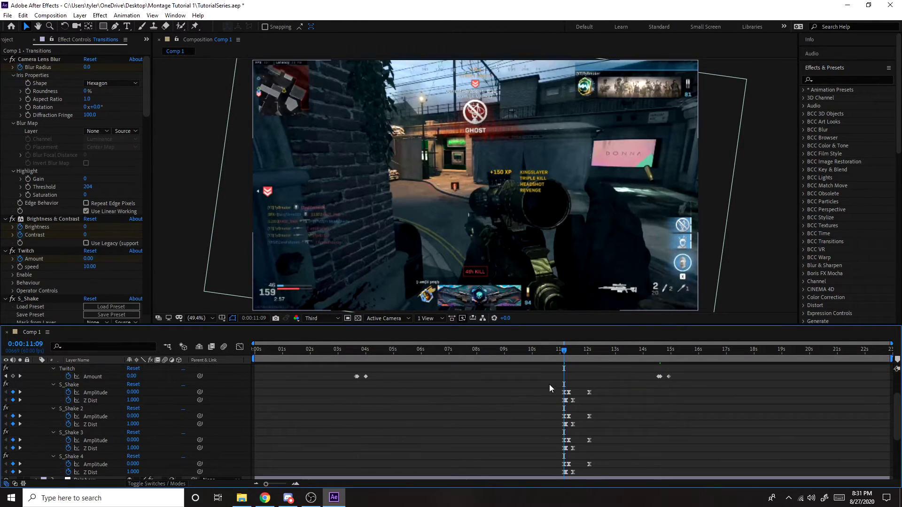
key(ctrl+alt+a)
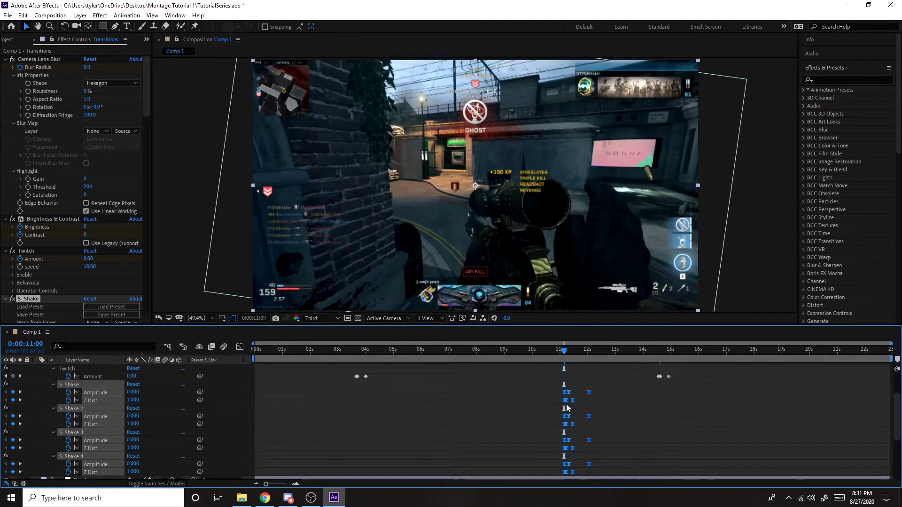
drag(572, 401, 564, 401)
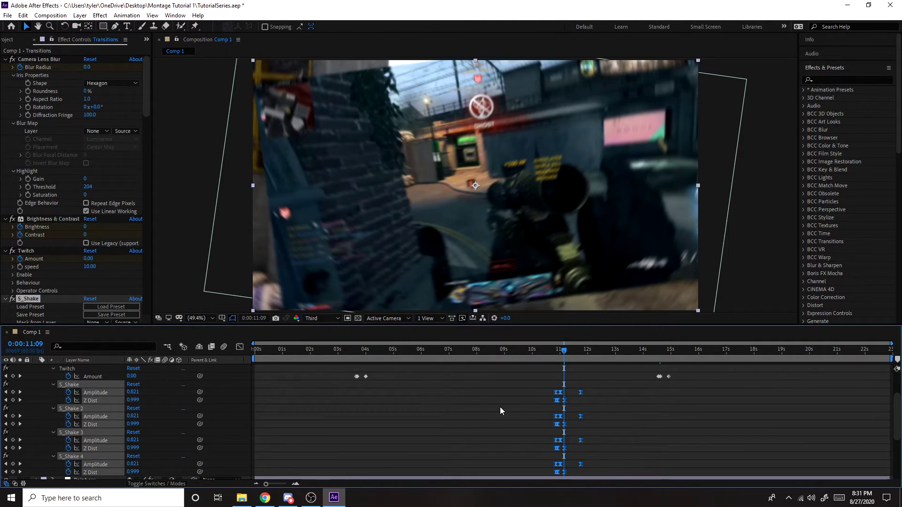
click(602, 416)
key(ctrl+s)
Move the final Amplitude keyframes of all four S_Shake effects slightly earlier to shorten the shake.
scroll(601, 416, down, 5)
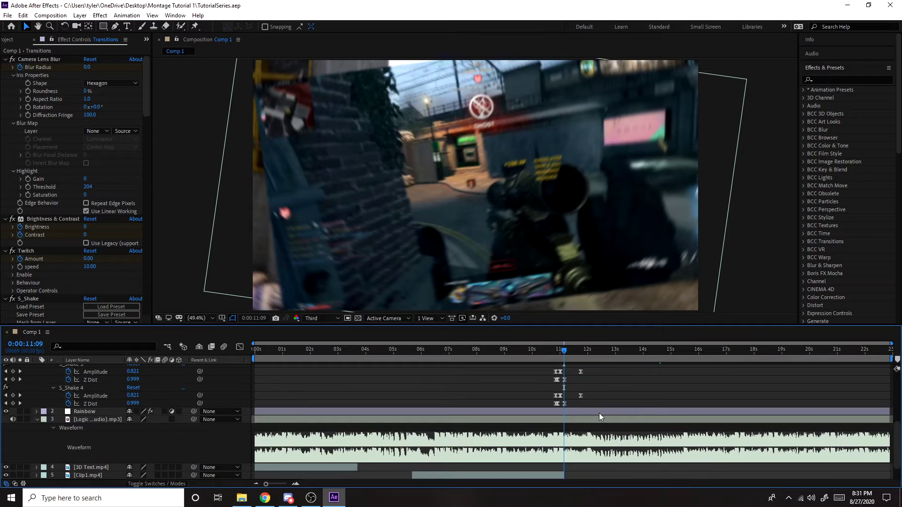
scroll(599, 413, up, 2)
drag(587, 470, 574, 396)
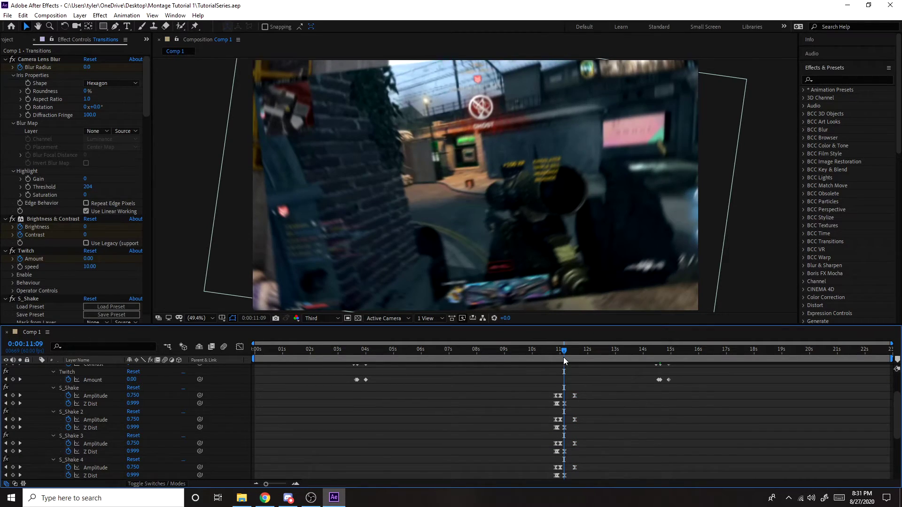
Preview the shake transition into Cine3.mp4 from 0:00:10:36 and again from 0:00:10:35.
click(549, 357)
key(space)
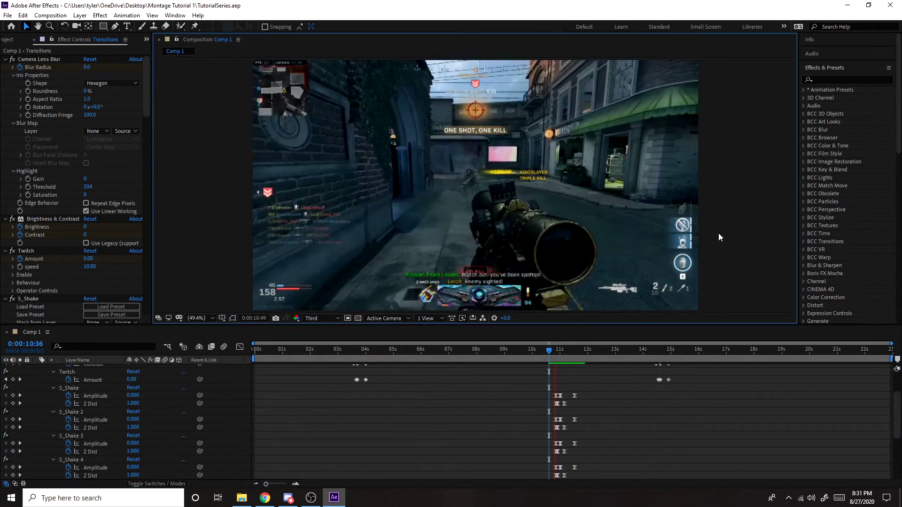
key(space)
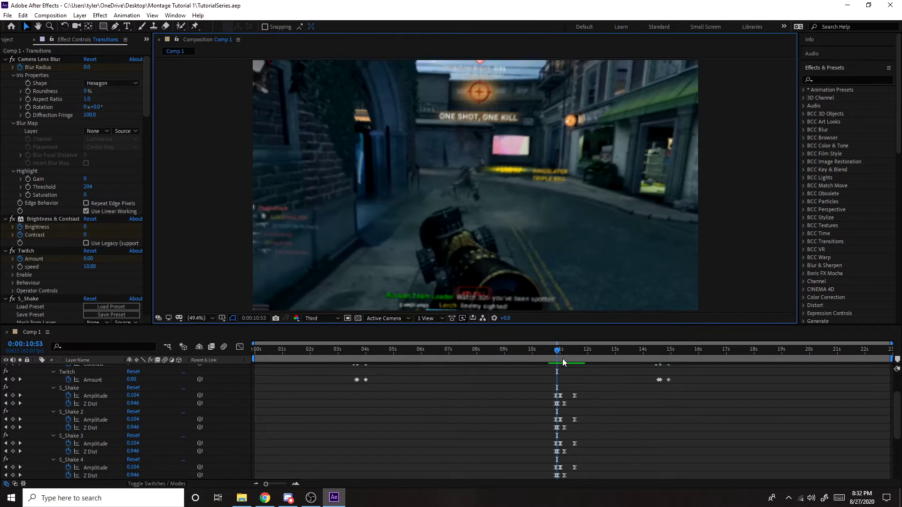
drag(562, 354, 549, 357)
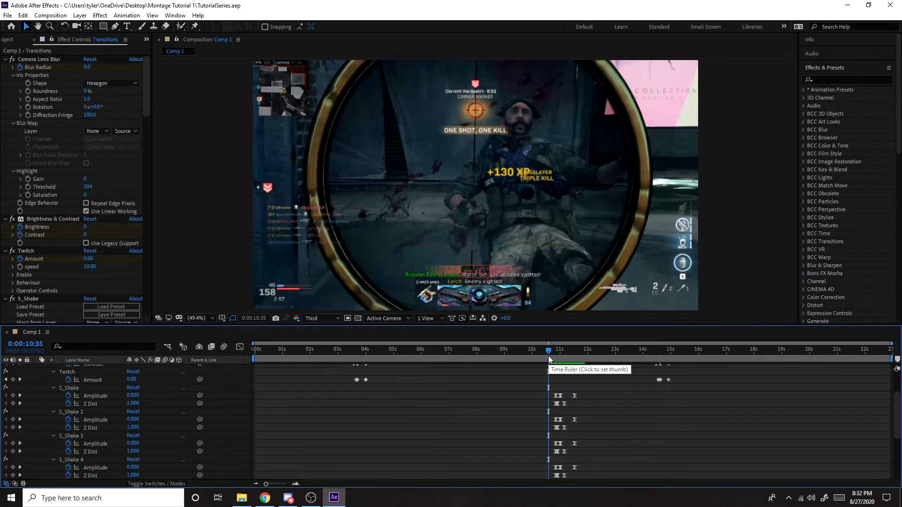
key(space)
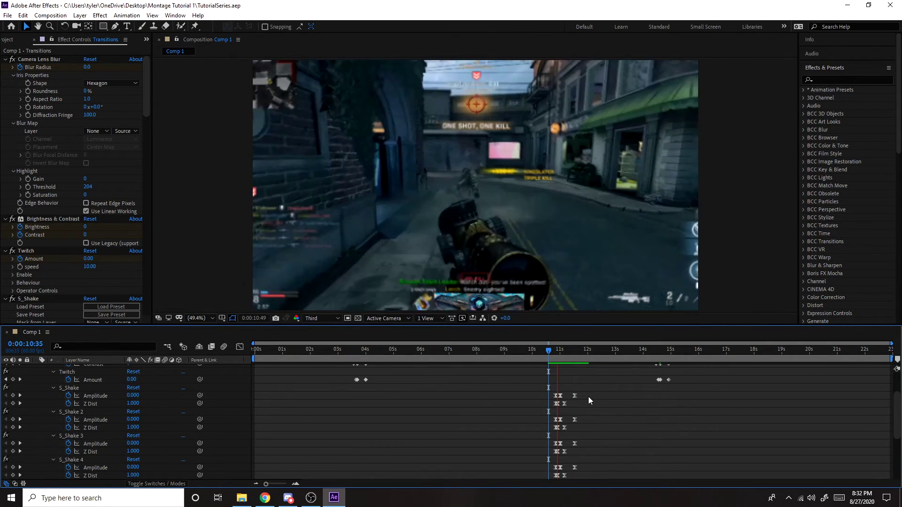
click(563, 353)
click(563, 353)
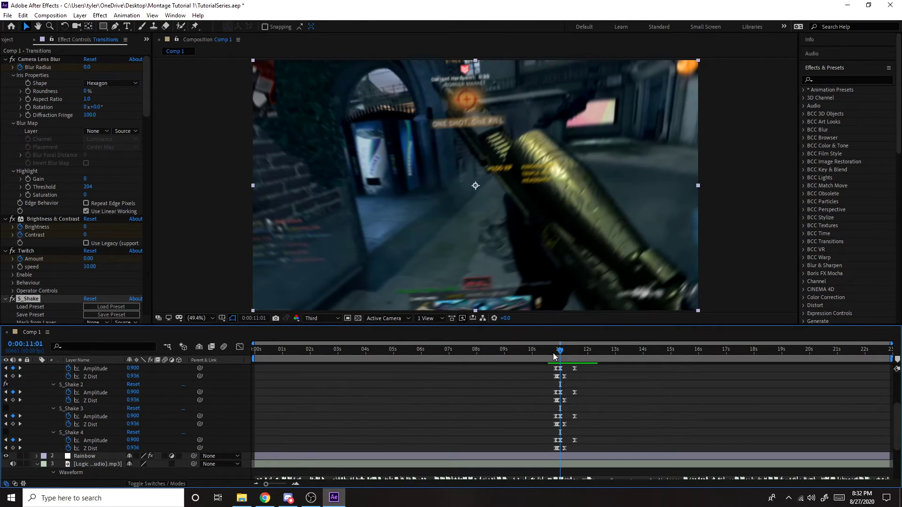
Preview the shake from 0:00:10:26 and nudge the final Amplitude keyframes of all four S_Shake effects slightly earlier again.
mouse_move(553, 354)
mouse_down()
mouse_move(546, 351)
mouse_move(561, 357)
mouse_up()
scroll(48, 420, up, 2)
click(545, 355)
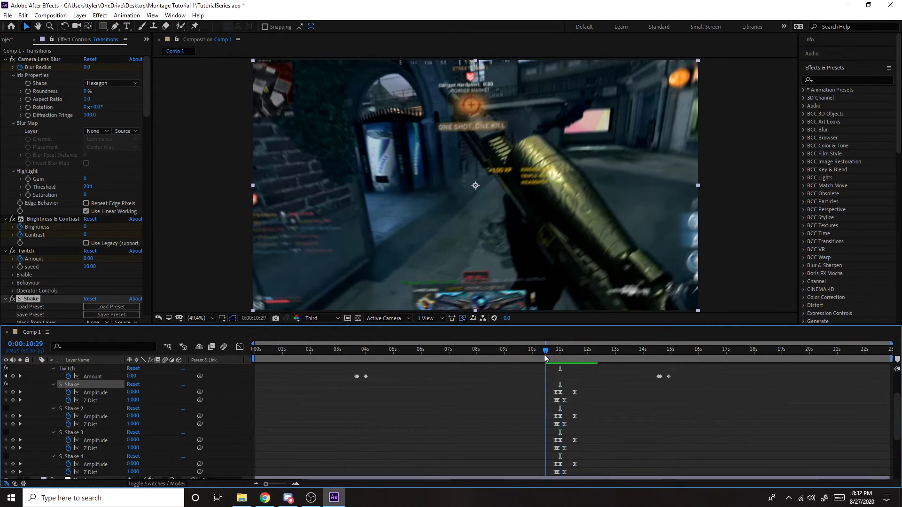
click(544, 354)
key(space)
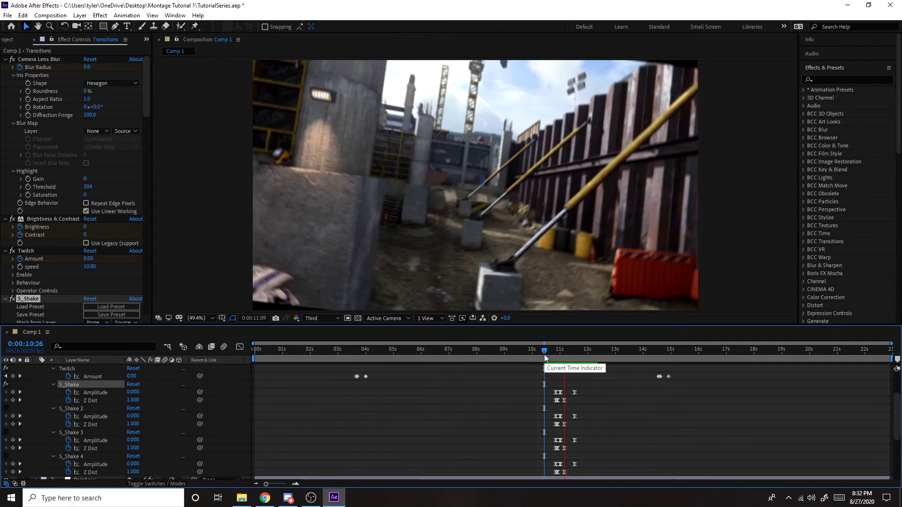
drag(581, 467, 574, 393)
click(608, 406)
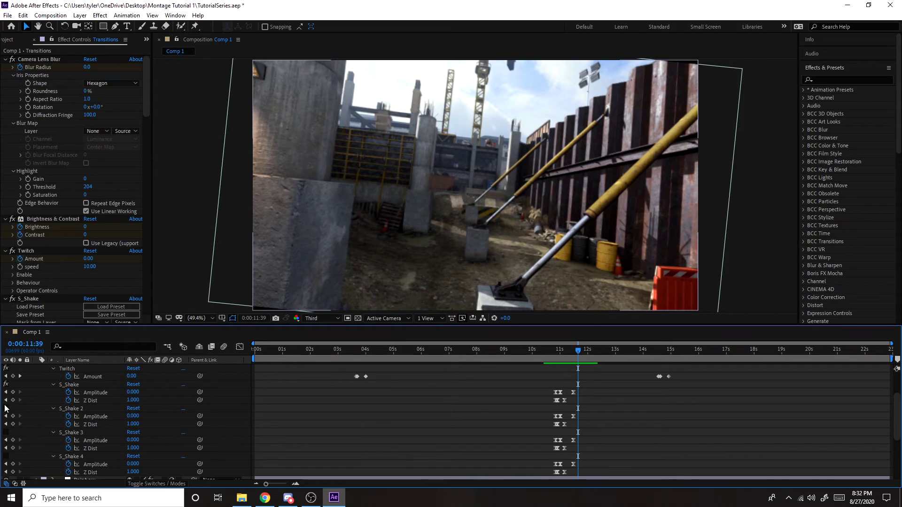
Delete the S_Shake 2, S_Shake 3 and S_Shake 4 effects with their keyframes from the Transitions layer.
click(74, 409)
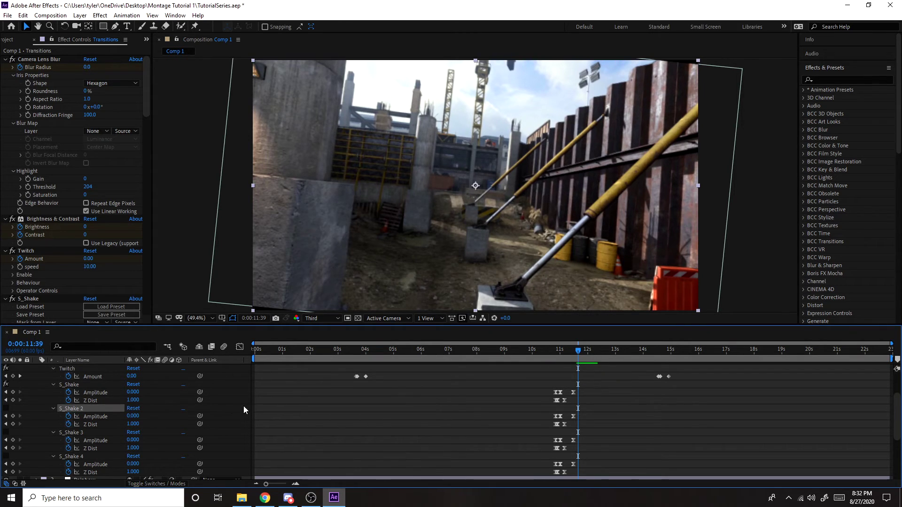
drag(464, 408, 586, 473)
key(Delete)
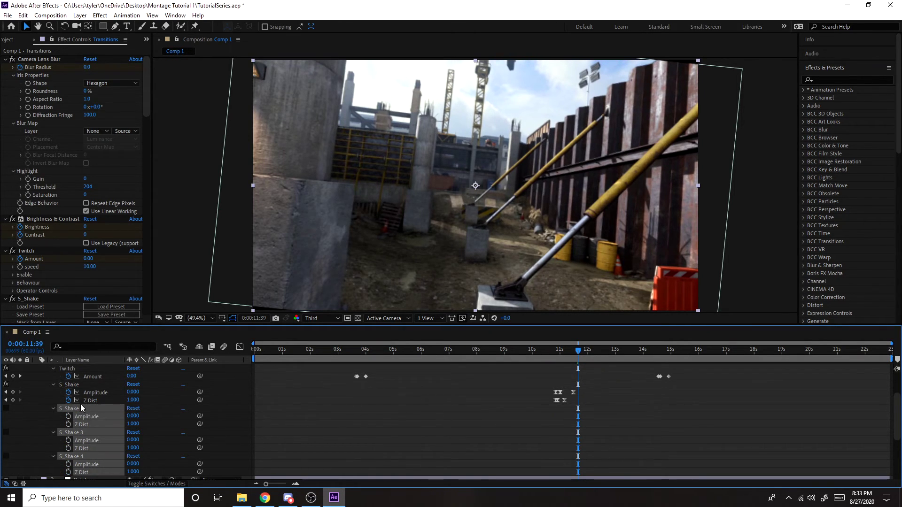
key(Delete)
Preview the transition into Cine3.mp4 with the single S_Shake effect from 0:00:10:22.
click(557, 358)
click(543, 359)
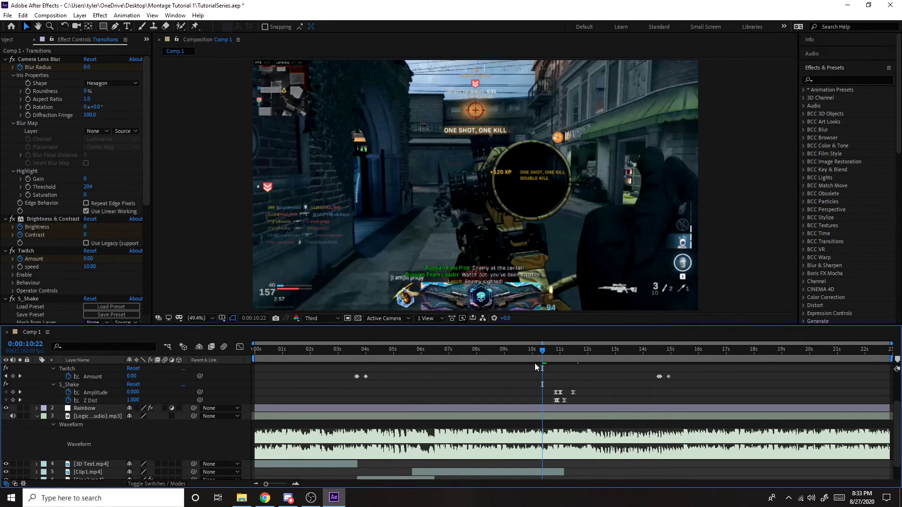
key(space)
key(space)
Copy the blur, brightness, contrast and Twitch keyframes from the Clip2.mp4 cut to 0:00:11:09, shifting them slightly earlier so their middle keyframes meet the cut.
scroll(676, 388, up, 3)
drag(639, 379, 678, 424)
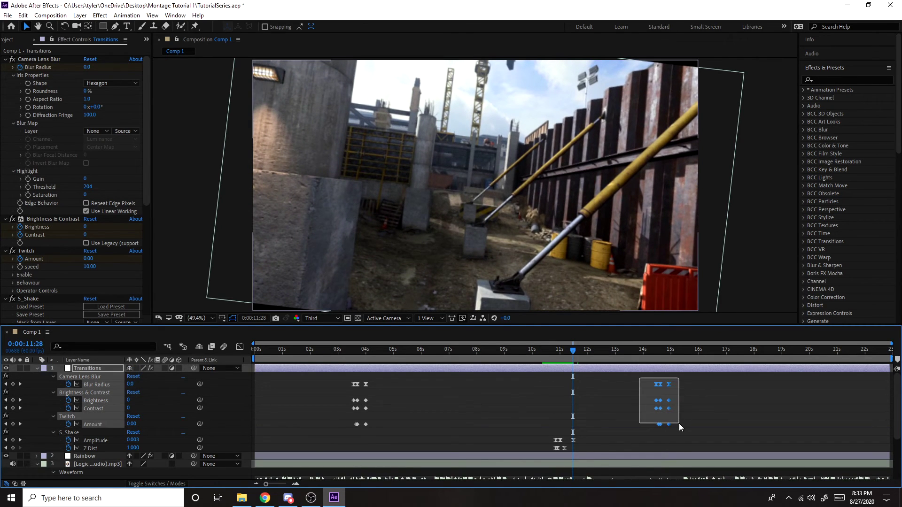
drag(572, 355, 563, 351)
scroll(581, 398, down, 3)
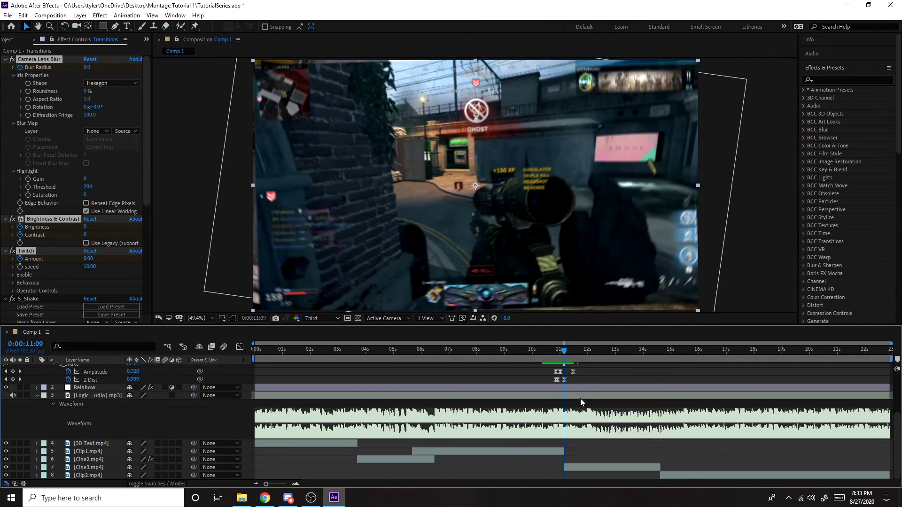
scroll(581, 402, up, 3)
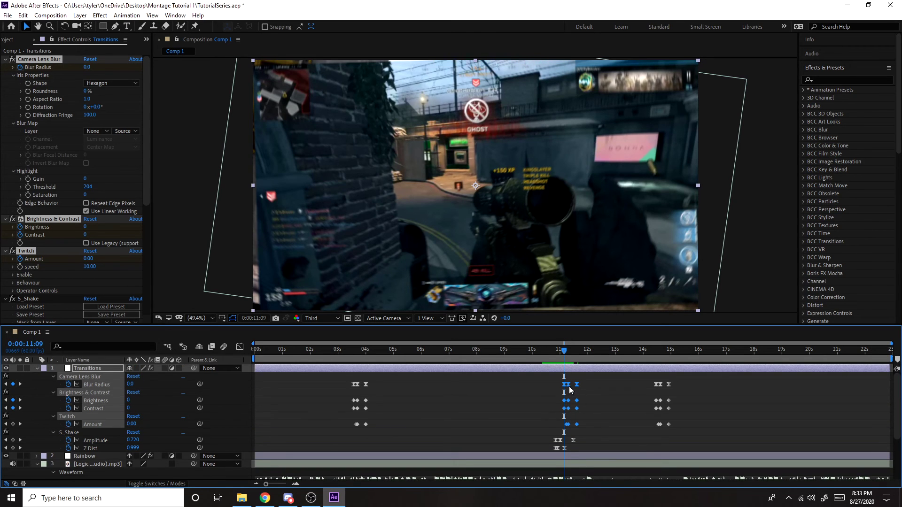
key(ctrl+v)
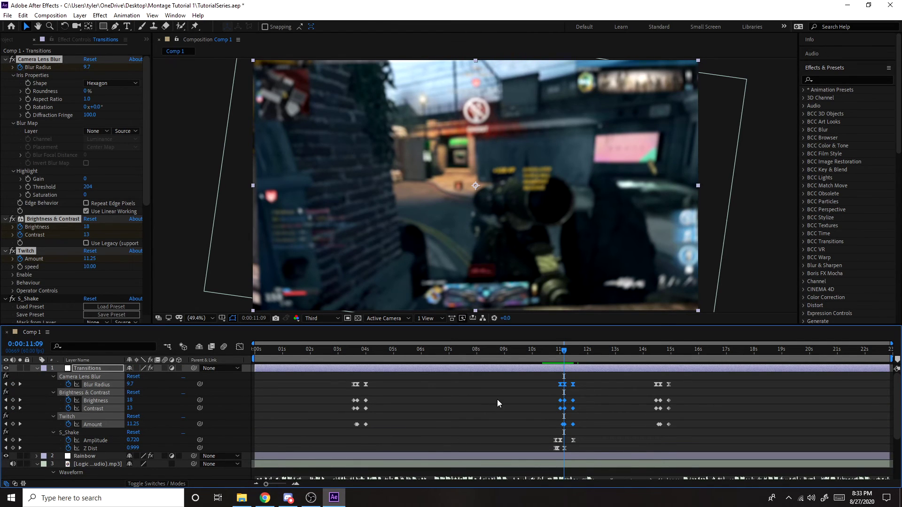
Preview the combined shake and glow transition from 0:00:10:24, and move the current time to 0:00:13:05.
mouse_move(559, 363)
mouse_down()
mouse_move(349, 358)
mouse_move(565, 362)
mouse_move(543, 363)
mouse_up()
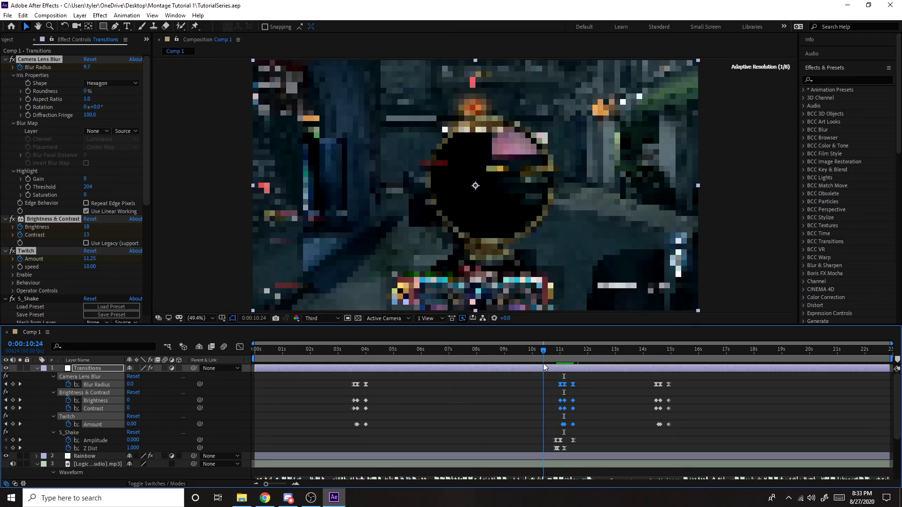
key(space)
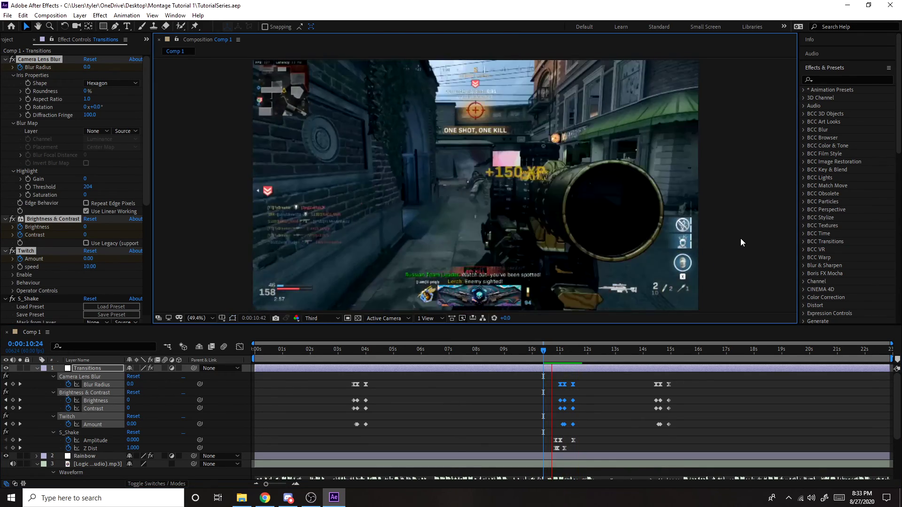
key(space)
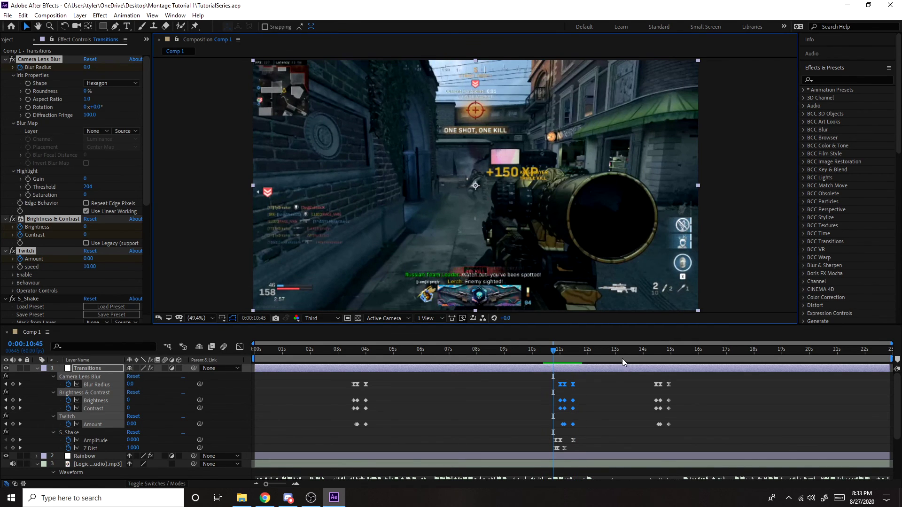
drag(552, 356, 617, 360)
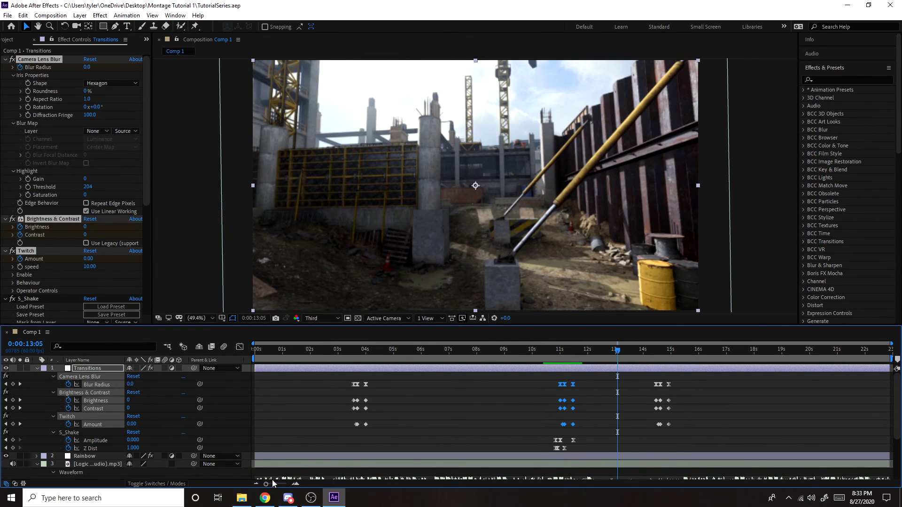
scroll(320, 416, down, 3)
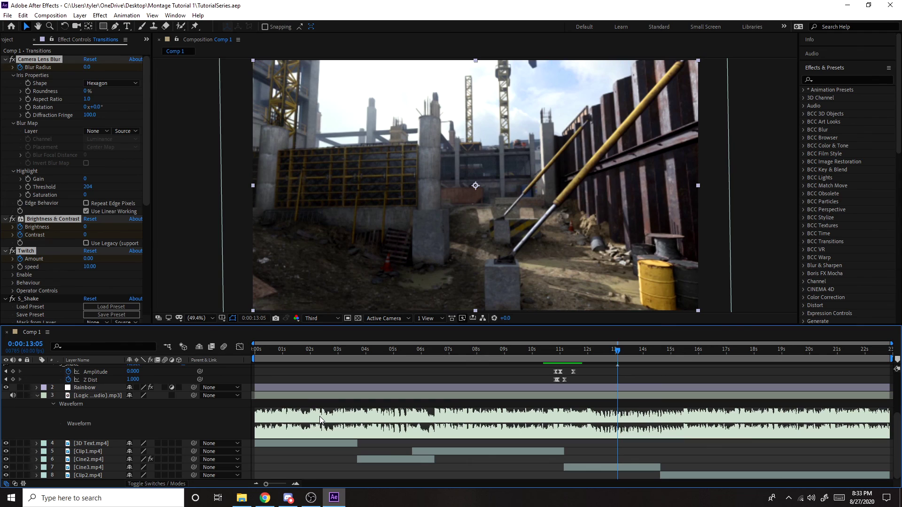